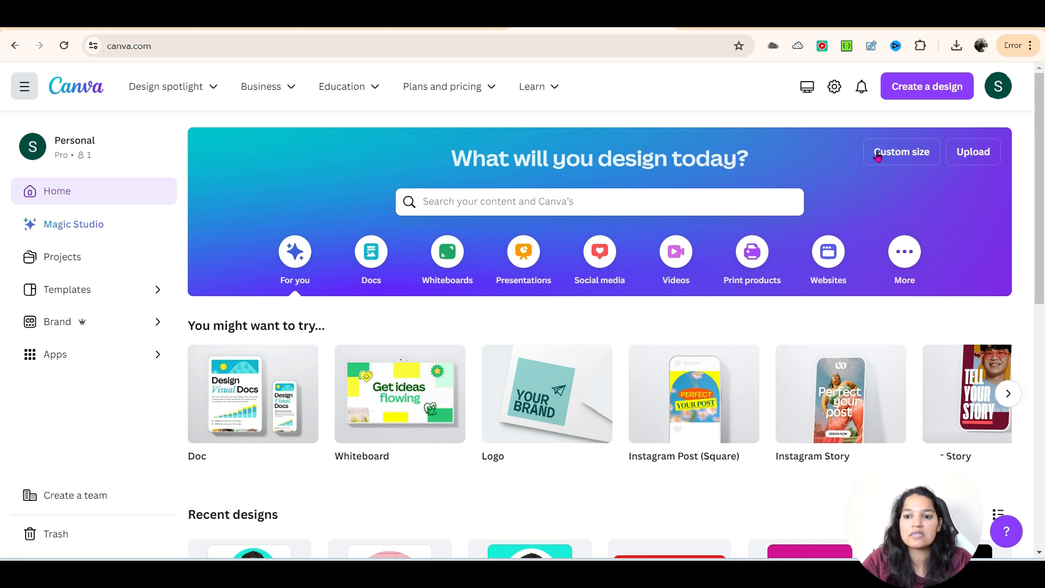
Search the design types for "facebook pr" and create a blank Facebook Profile Picture design
click(922, 94)
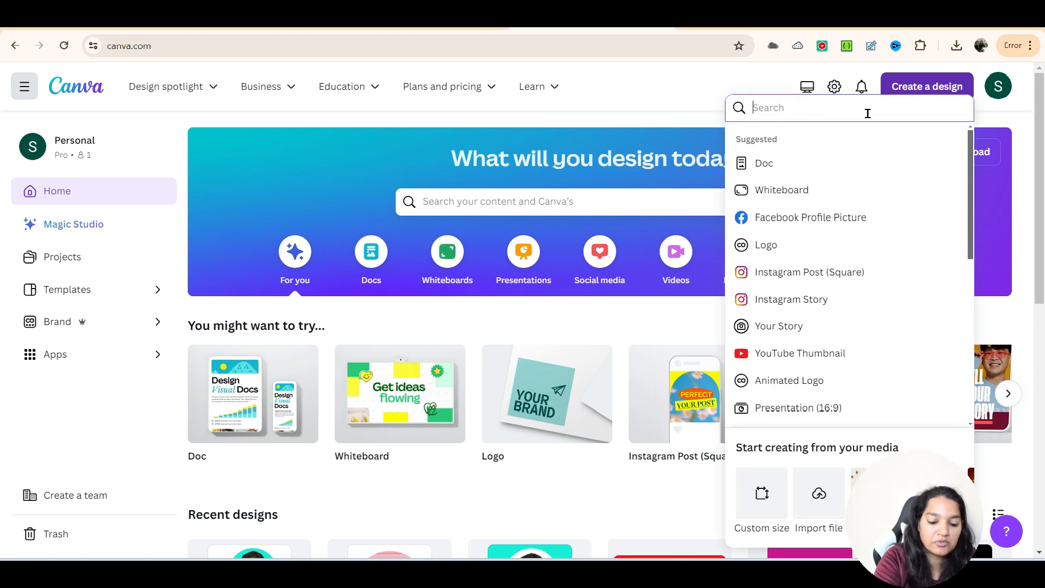
text(facebook pr)
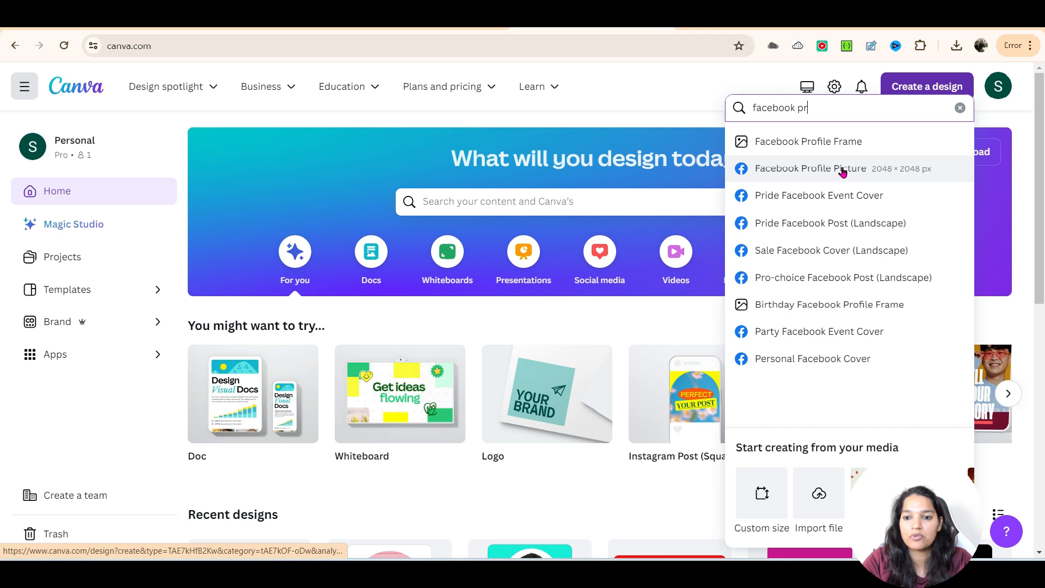
click(906, 172)
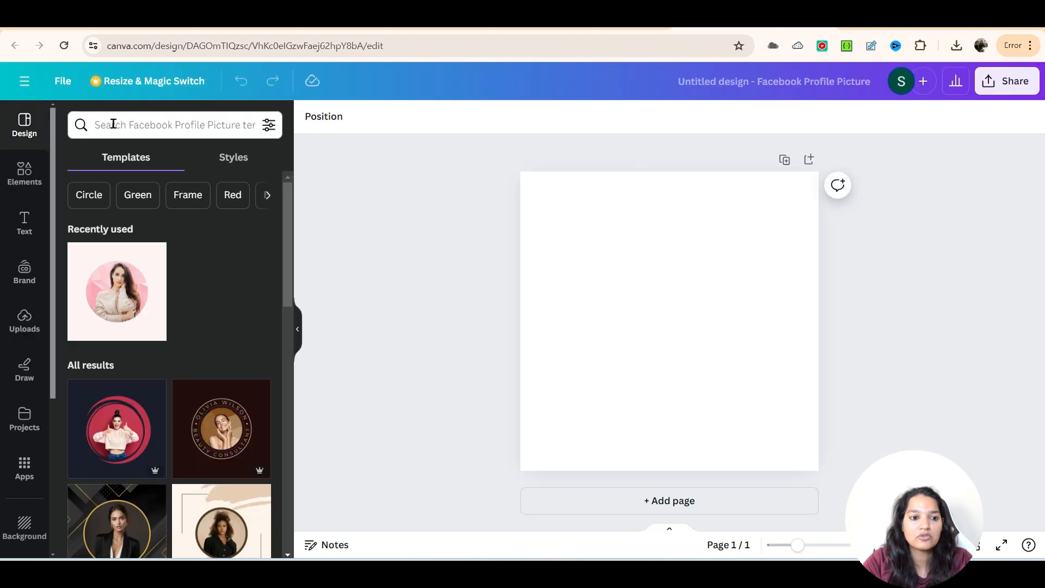
click(113, 124)
text(gr)
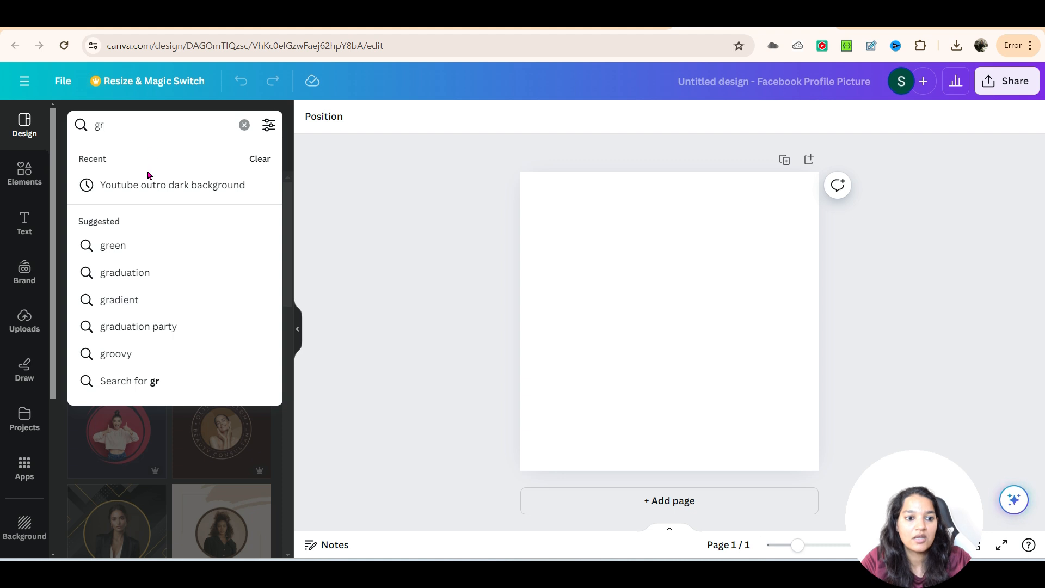
text(id)
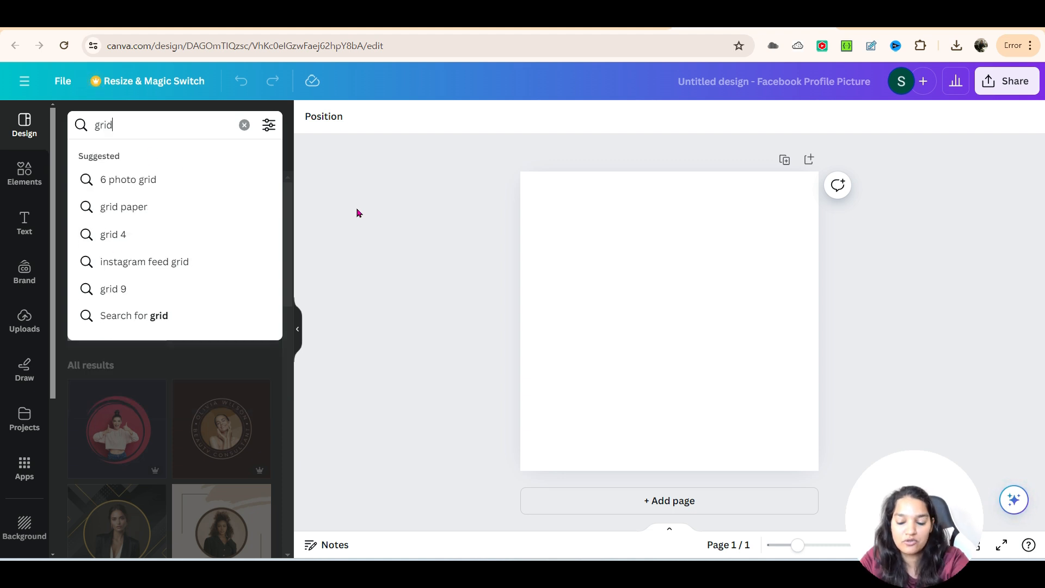
key(Return)
Search the elements for "grid" and add the single-cell grid frame to the page
click(21, 169)
click(113, 125)
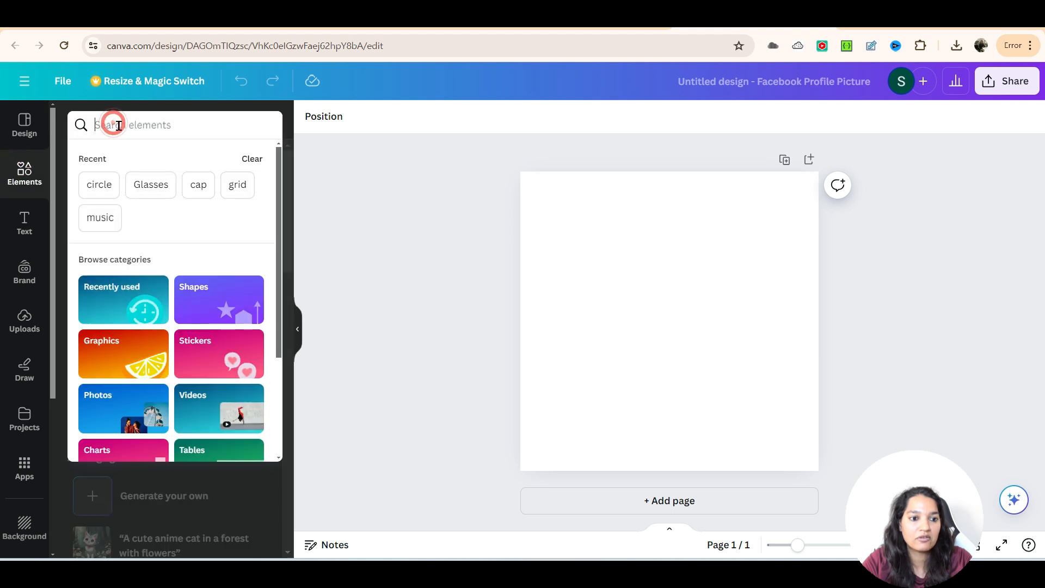
text(grid)
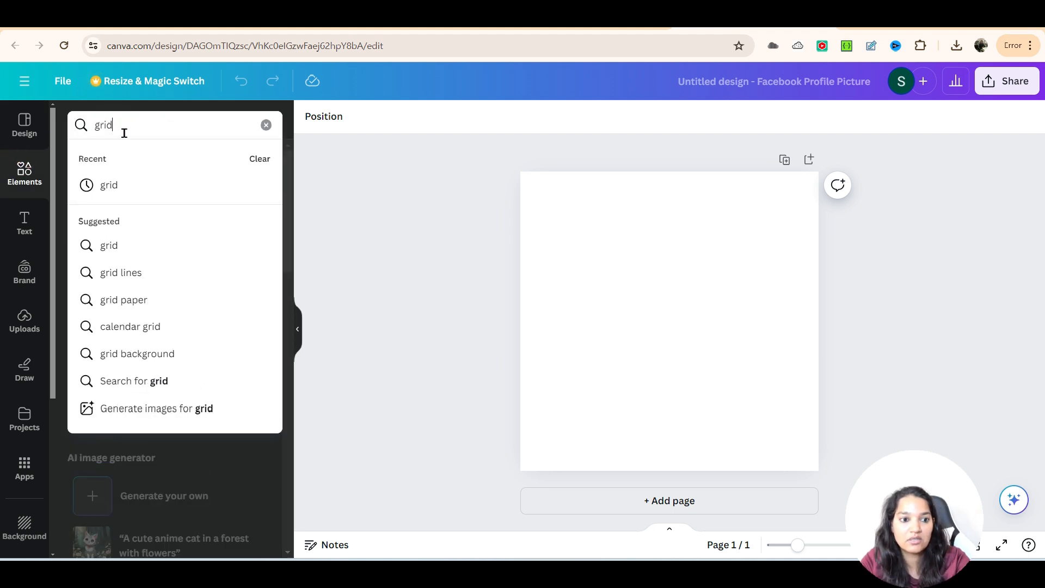
click(127, 180)
click(84, 357)
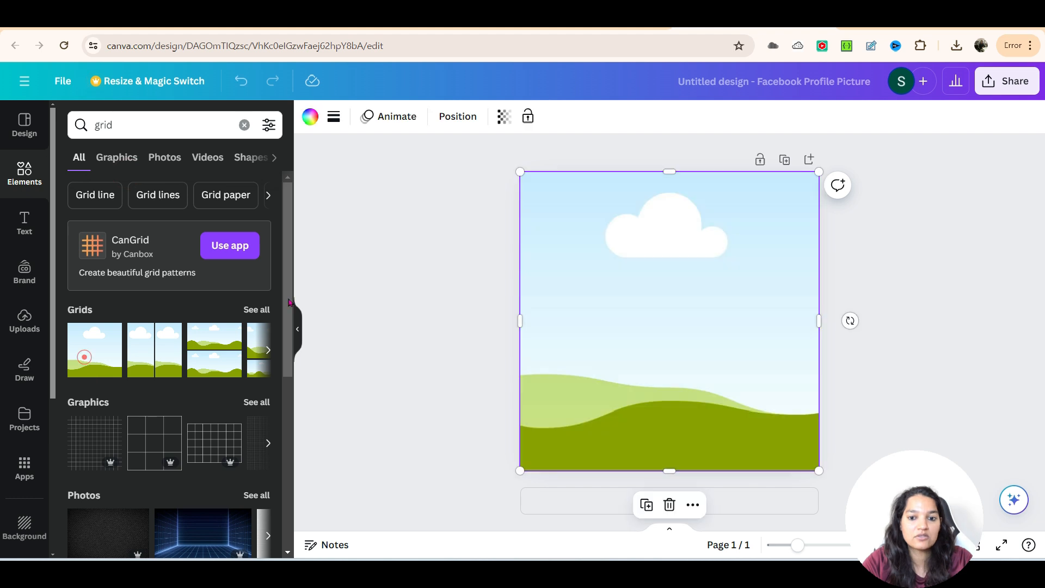
Fill the page's grid frame with the uploaded photo of the man in the grey sweater
click(25, 323)
scroll(174, 304, down, 3)
scroll(175, 303, down, 5)
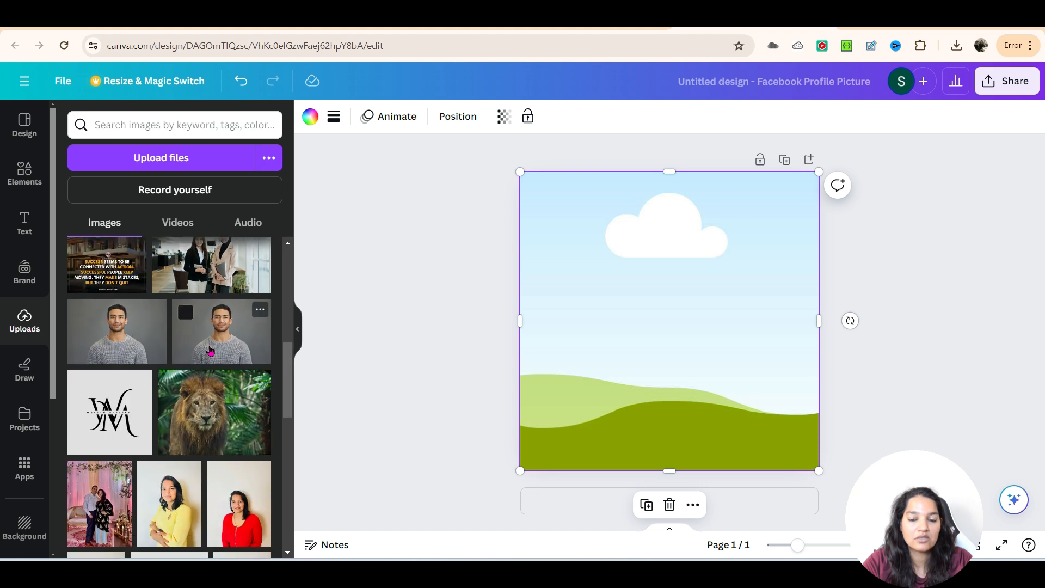
click(210, 350)
drag(679, 329, 672, 322)
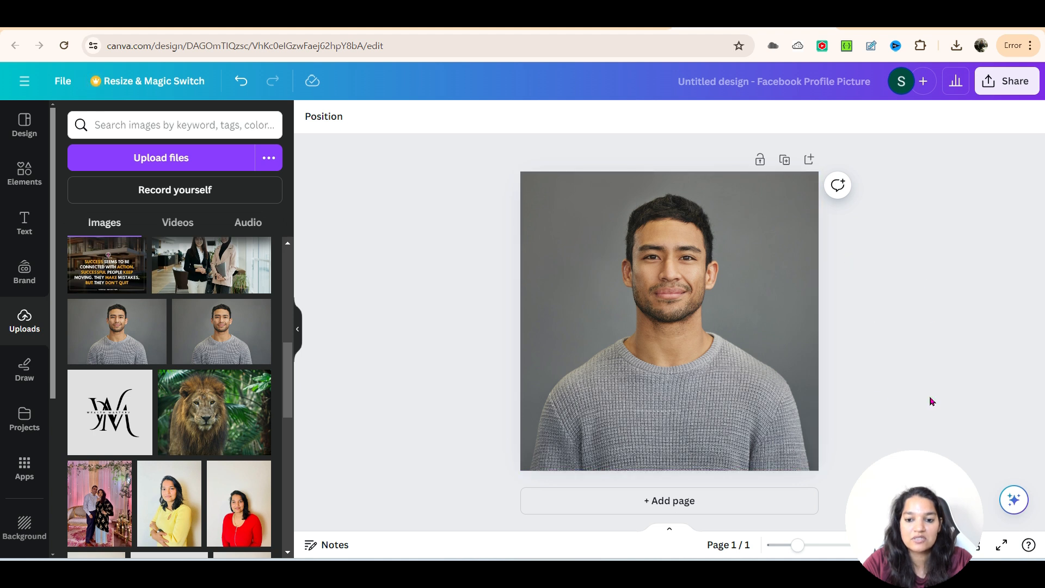
Remove the background from the man's photo with BG Remover
click(694, 363)
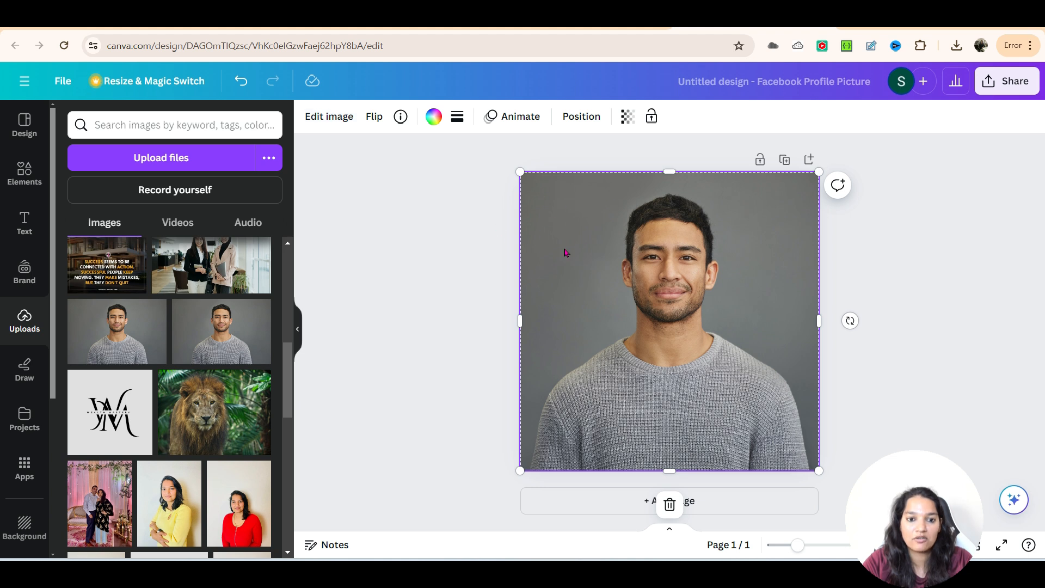
click(329, 124)
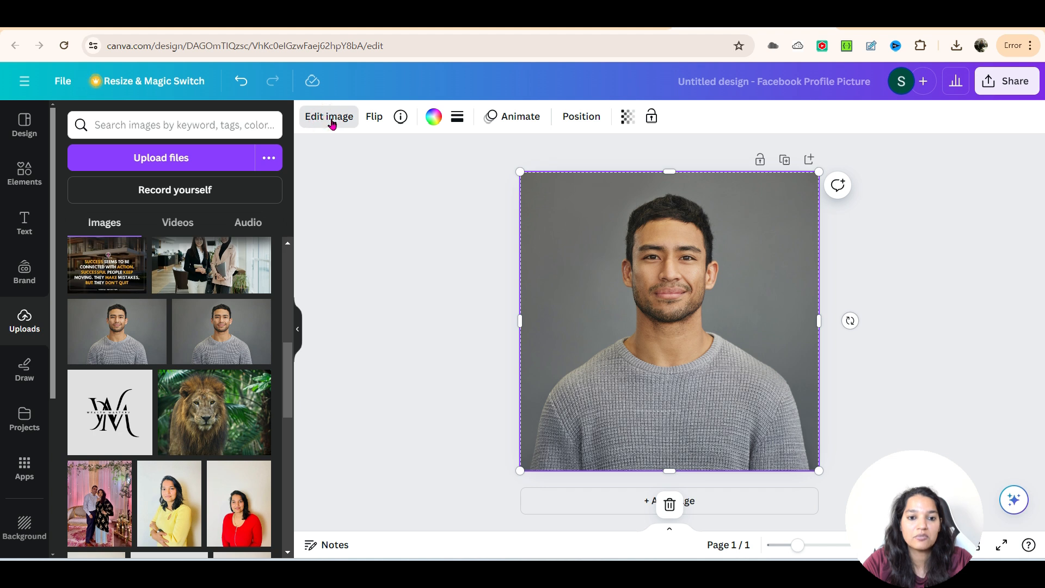
click(80, 226)
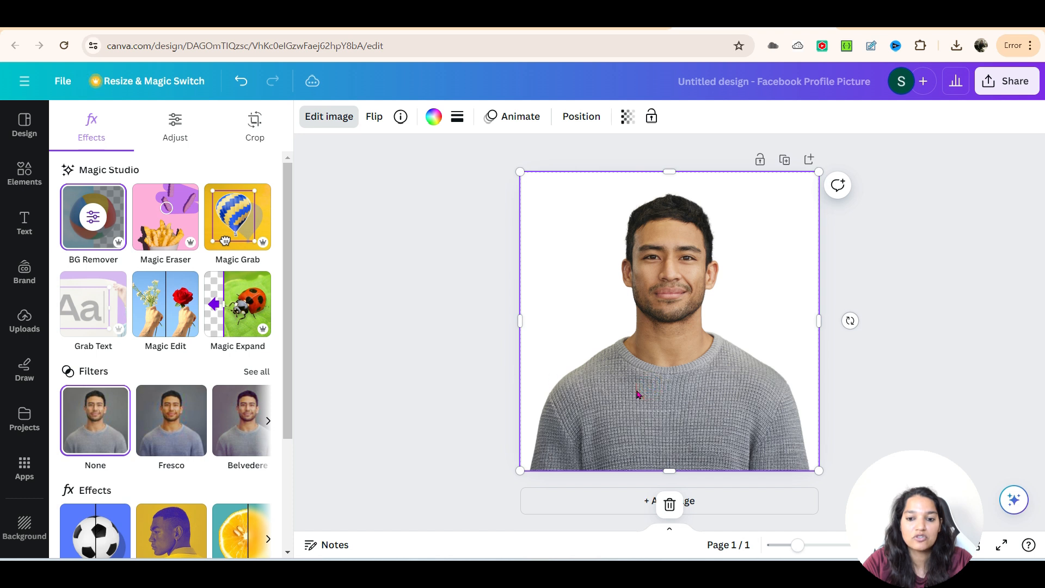
Set the photo's white balance temperature to 5 and apply Auto-adjust to the whole image
click(177, 140)
drag(148, 330, 152, 331)
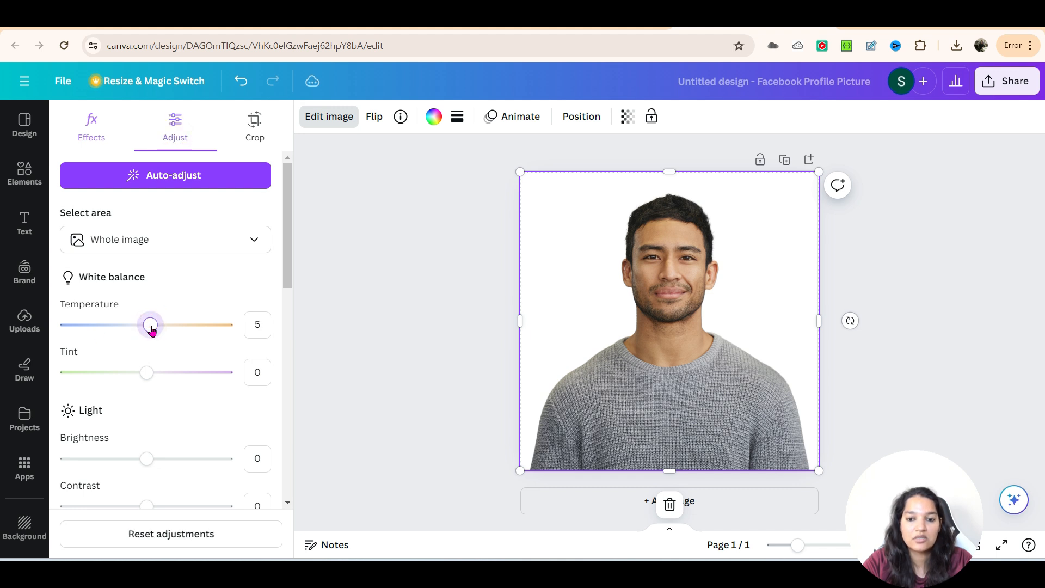
click(161, 178)
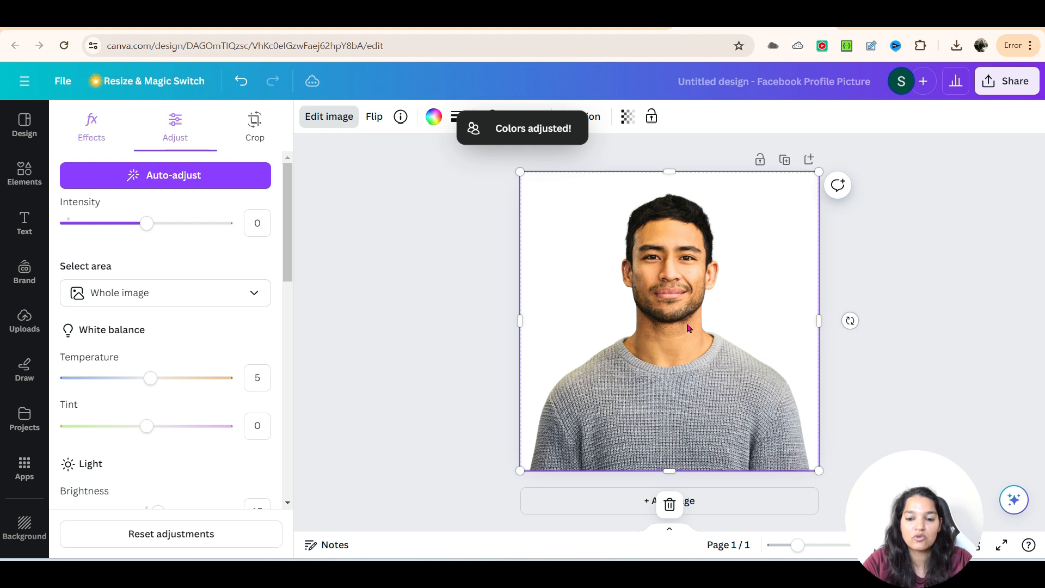
click(885, 411)
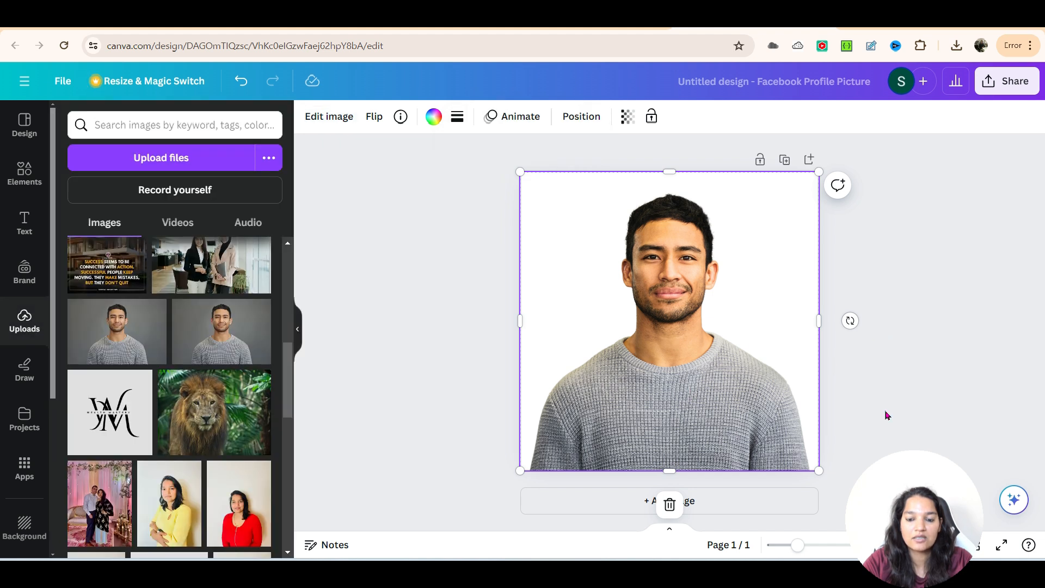
Open the photo in Magic Eraser and set the brush size to 4
click(324, 119)
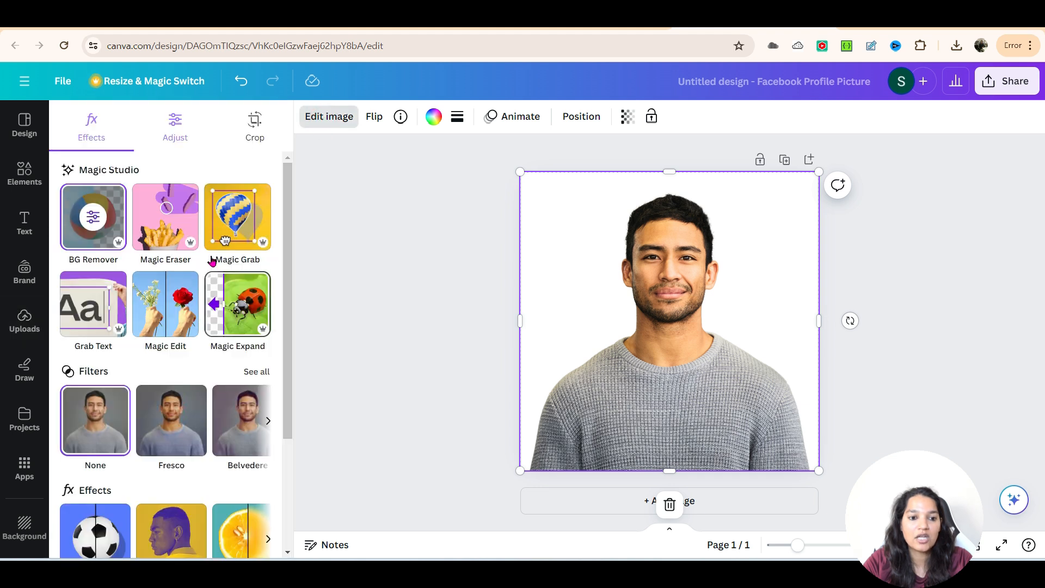
click(169, 233)
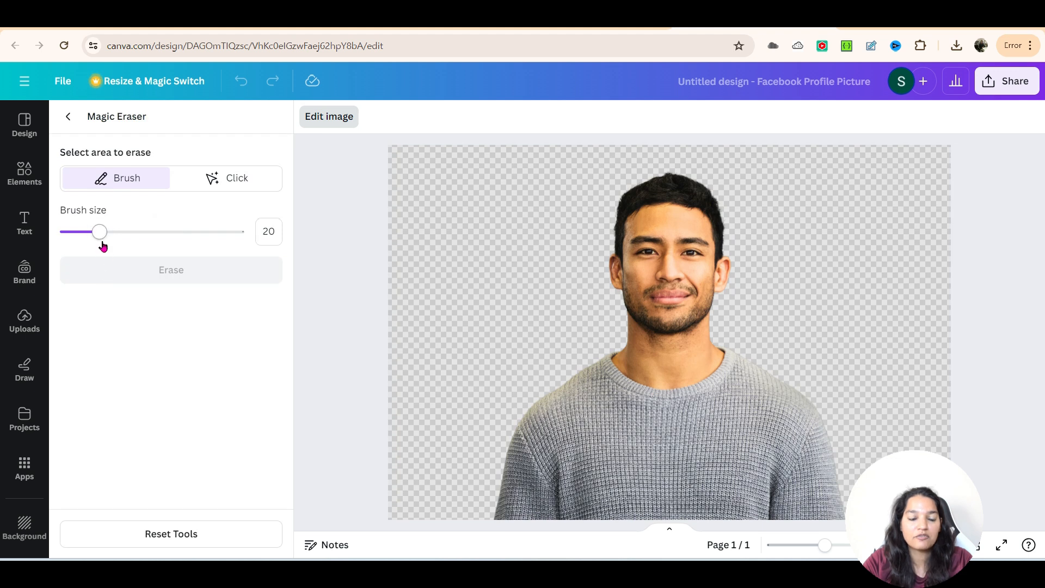
drag(99, 232, 71, 235)
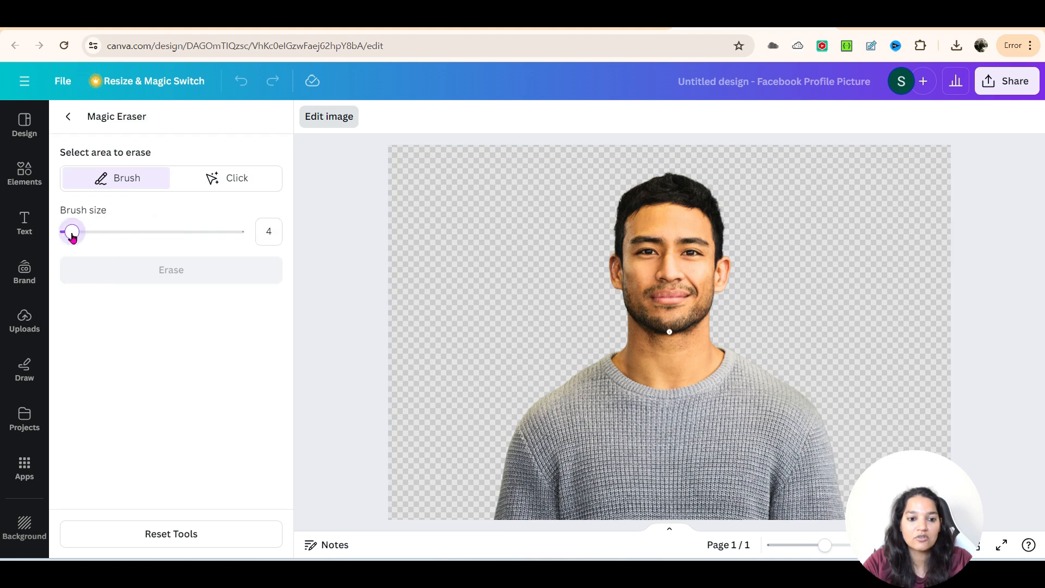
click(242, 184)
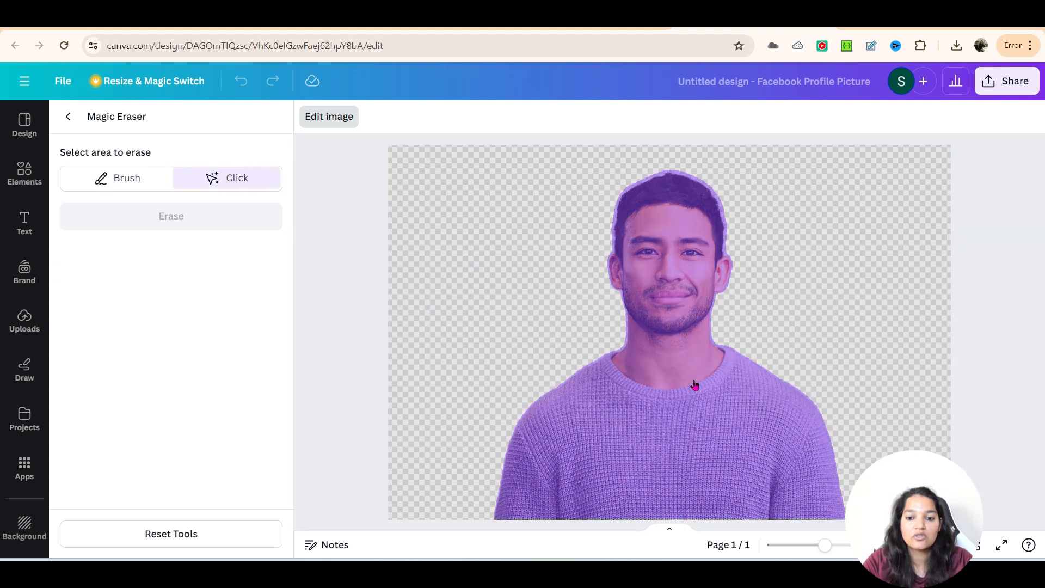
click(661, 283)
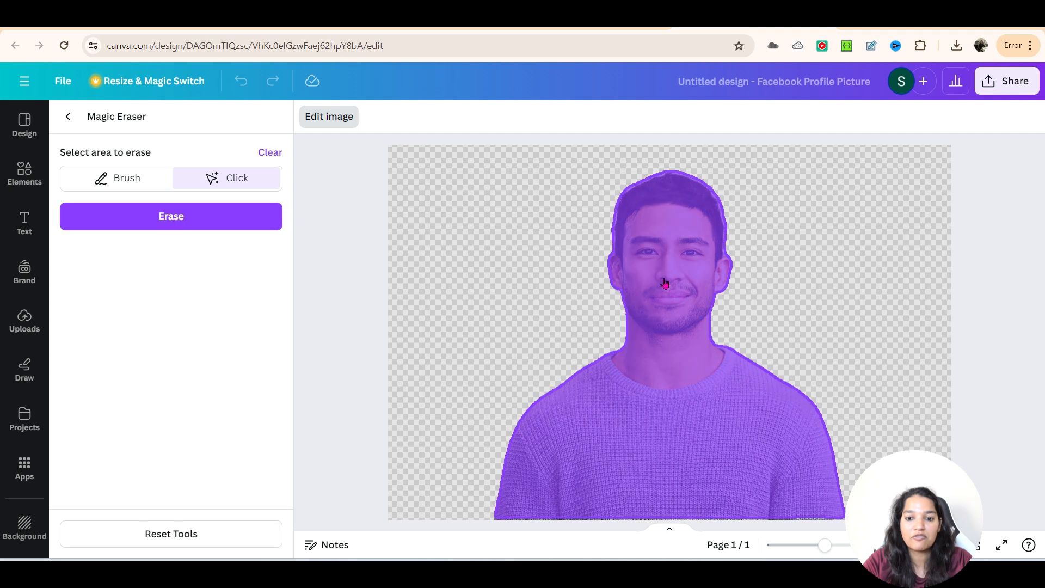
click(664, 282)
click(669, 411)
click(670, 410)
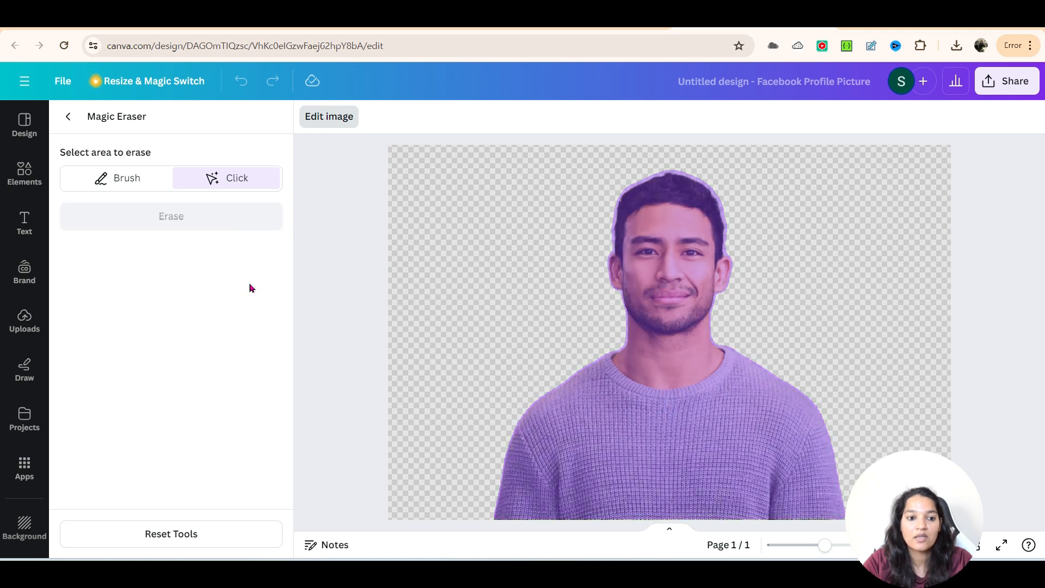
Try to mark the edge of the neck just below the jawline for erasing, using a size 1 brush
click(129, 181)
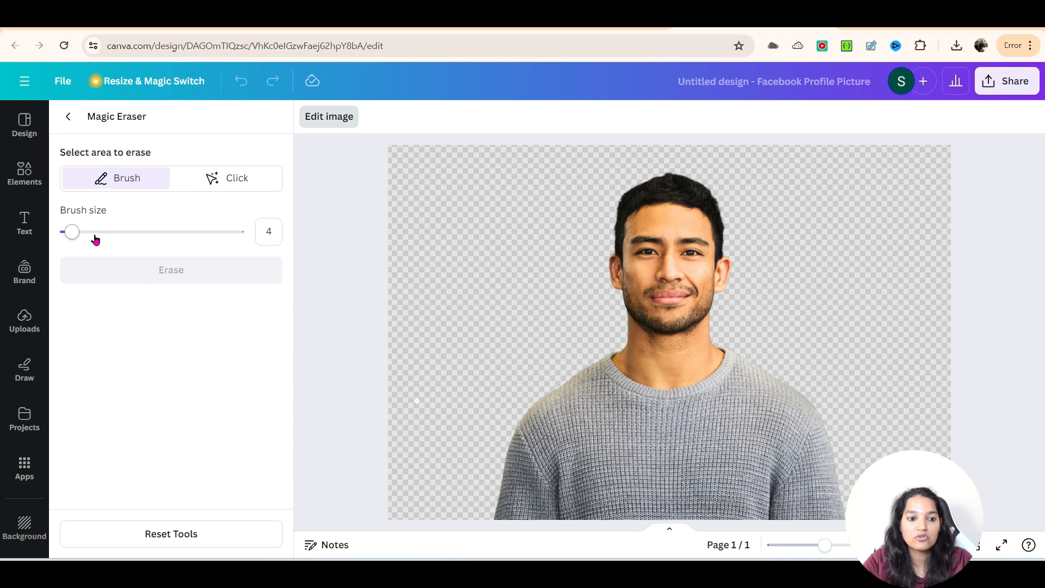
drag(72, 232, 61, 232)
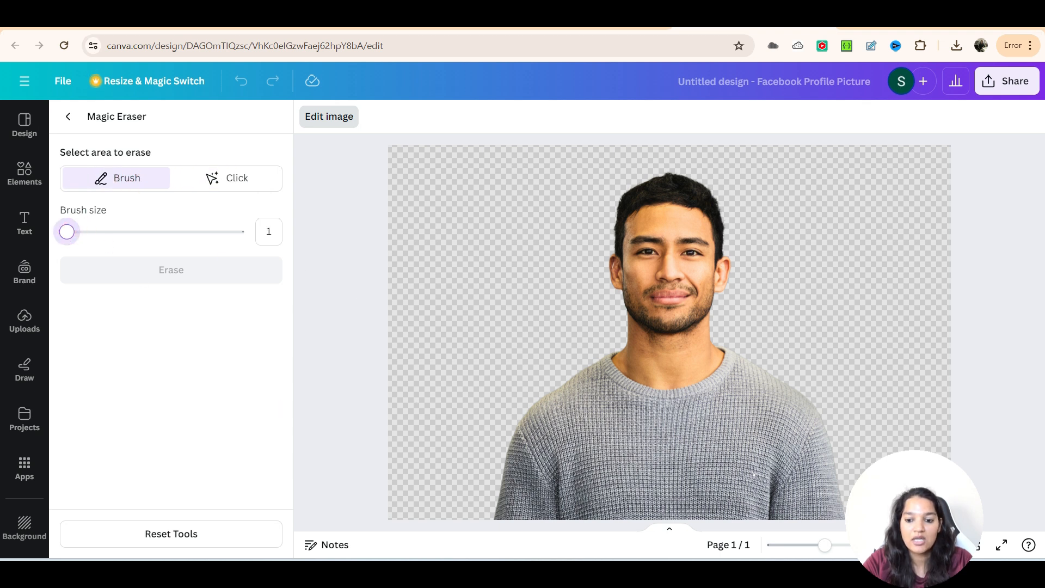
drag(832, 544, 851, 544)
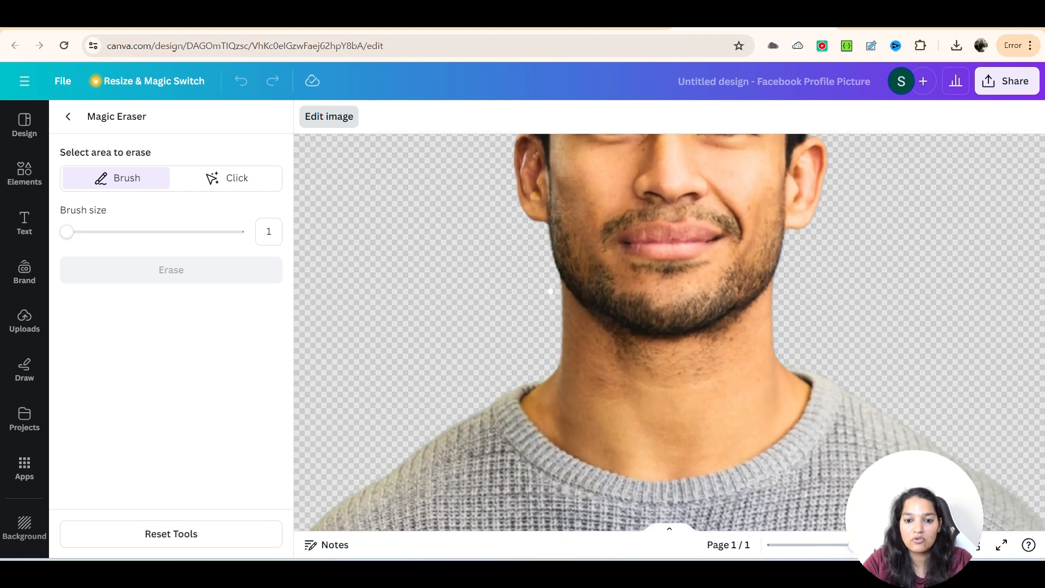
mouse_move(557, 280)
mouse_down()
mouse_move(632, 331)
mouse_move(674, 343)
mouse_move(707, 338)
mouse_move(801, 275)
mouse_up()
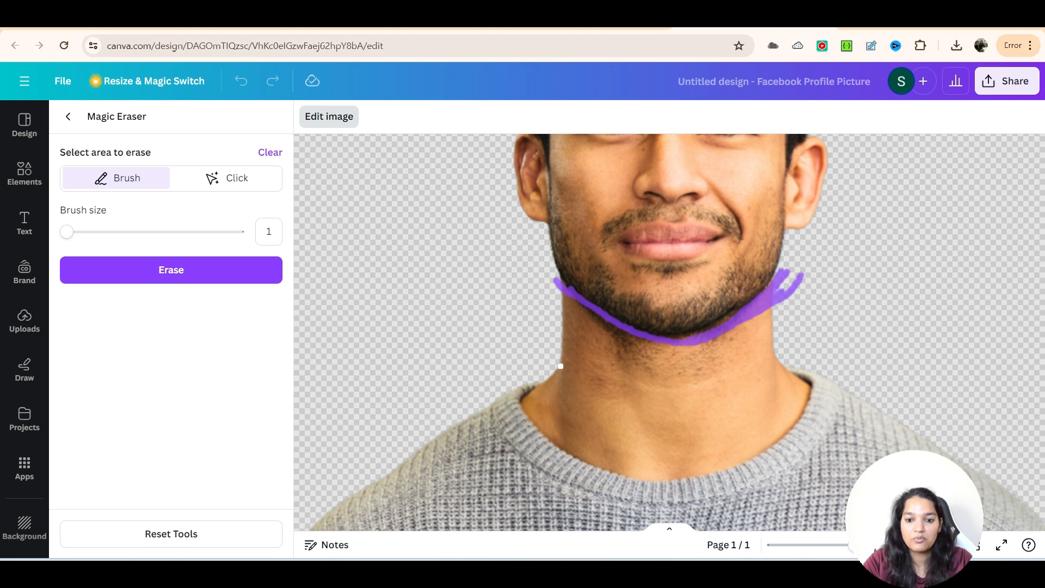
drag(562, 285, 584, 312)
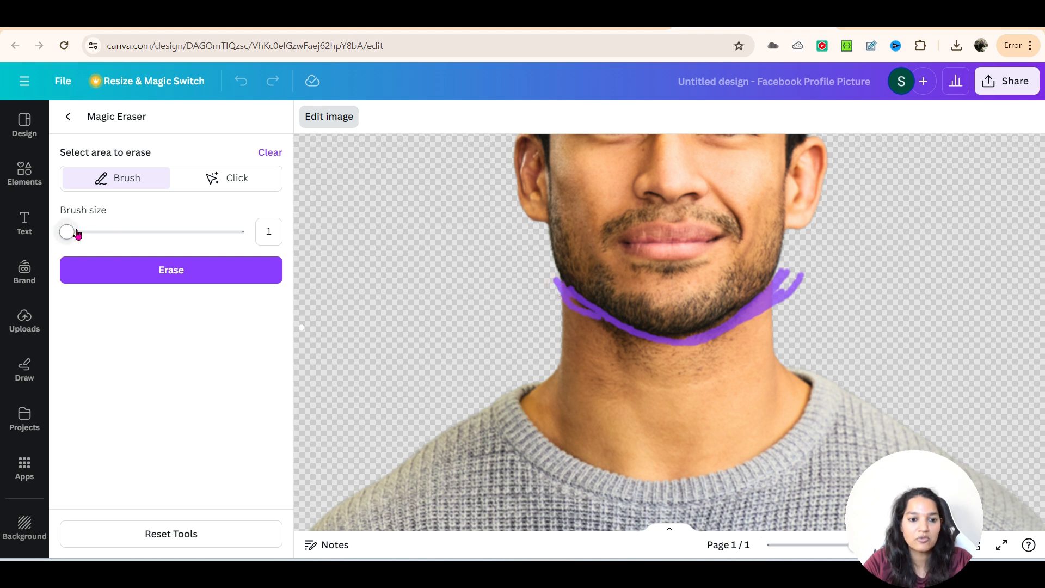
Mark more of the neck with a size 10 brush and clear the whole erase selection
drag(75, 234, 83, 232)
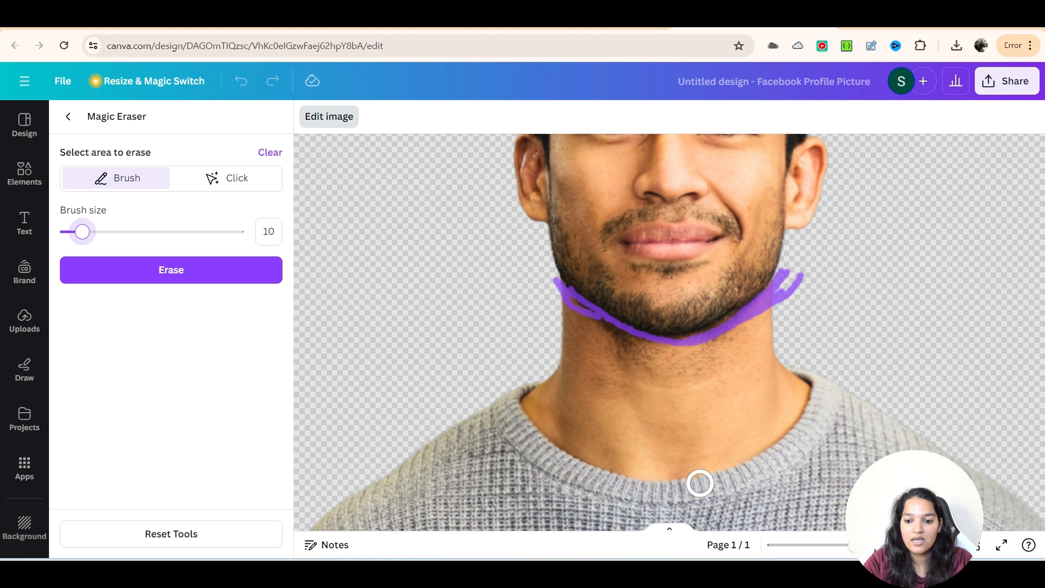
click(826, 547)
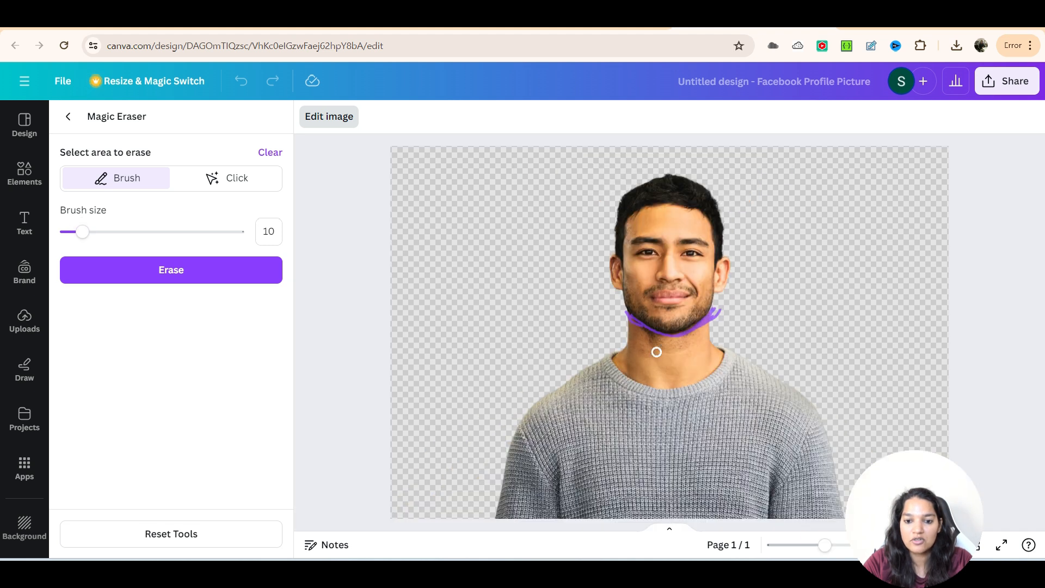
mouse_move(631, 334)
mouse_down()
mouse_move(633, 375)
mouse_move(637, 327)
mouse_move(652, 345)
mouse_move(686, 348)
mouse_move(637, 338)
mouse_move(704, 336)
mouse_move(646, 342)
mouse_move(631, 324)
mouse_move(706, 326)
mouse_up()
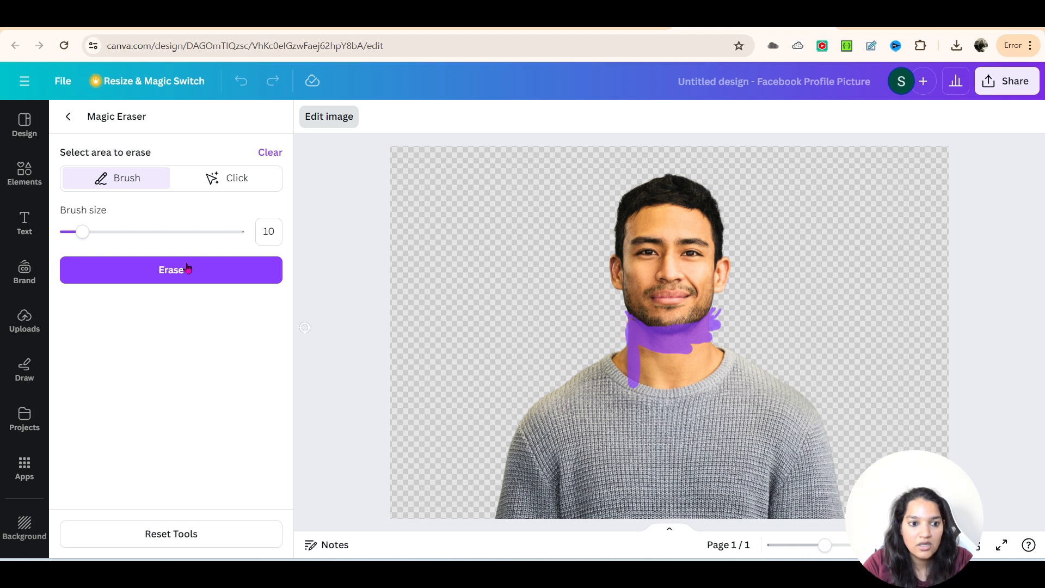
click(269, 153)
Mark a curved band across the neck directly below the jawline for erasing, using a size 3 brush
drag(83, 232, 70, 232)
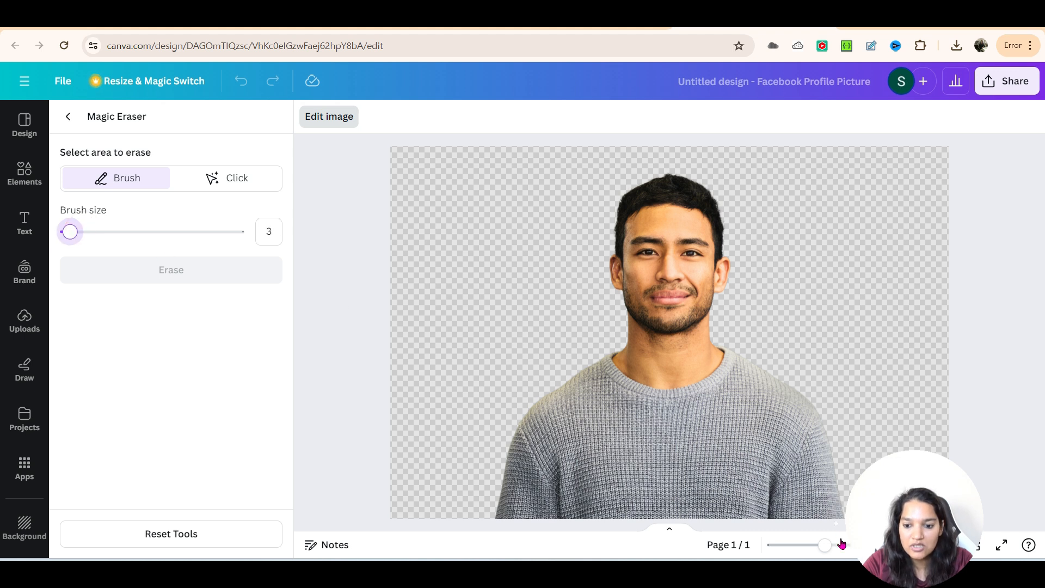
drag(826, 545, 850, 545)
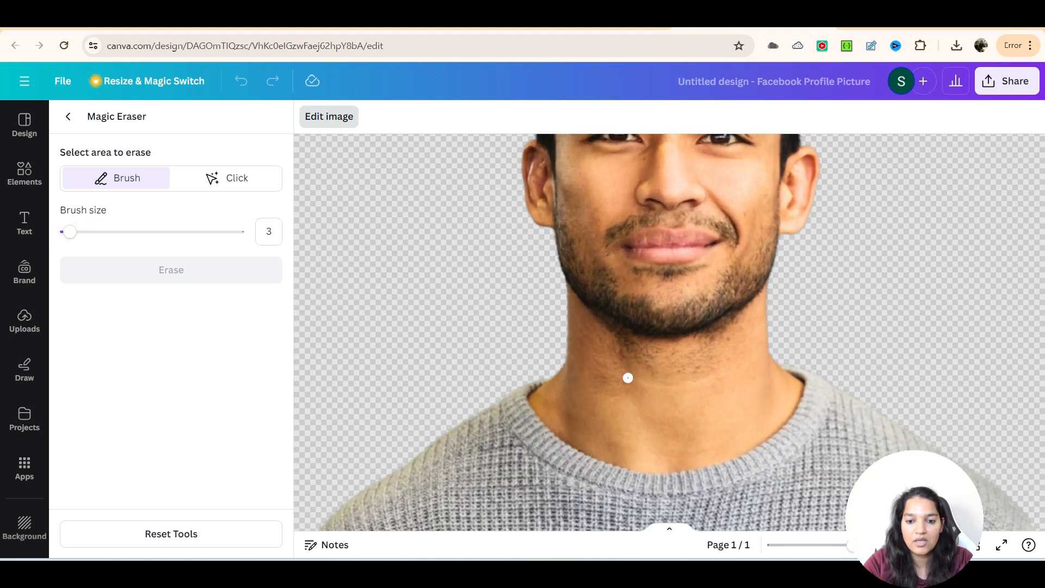
mouse_move(565, 289)
mouse_down()
mouse_move(609, 326)
mouse_move(664, 339)
mouse_move(761, 308)
mouse_move(781, 275)
mouse_move(745, 314)
mouse_up()
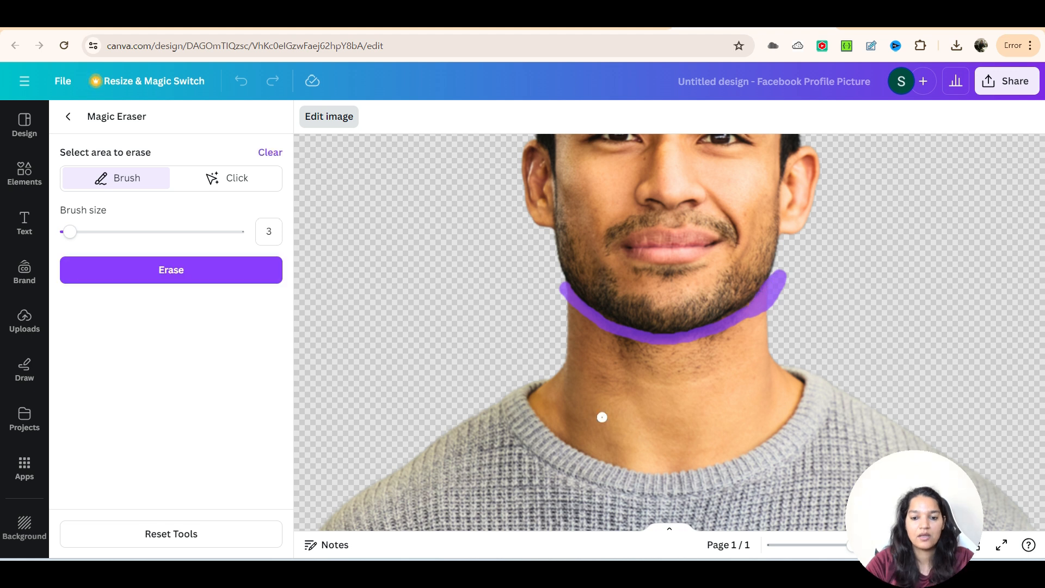
mouse_move(559, 299)
mouse_down()
mouse_move(627, 340)
mouse_move(716, 347)
mouse_move(803, 297)
mouse_move(698, 338)
mouse_move(742, 331)
mouse_move(779, 309)
mouse_move(717, 337)
mouse_move(781, 296)
mouse_up()
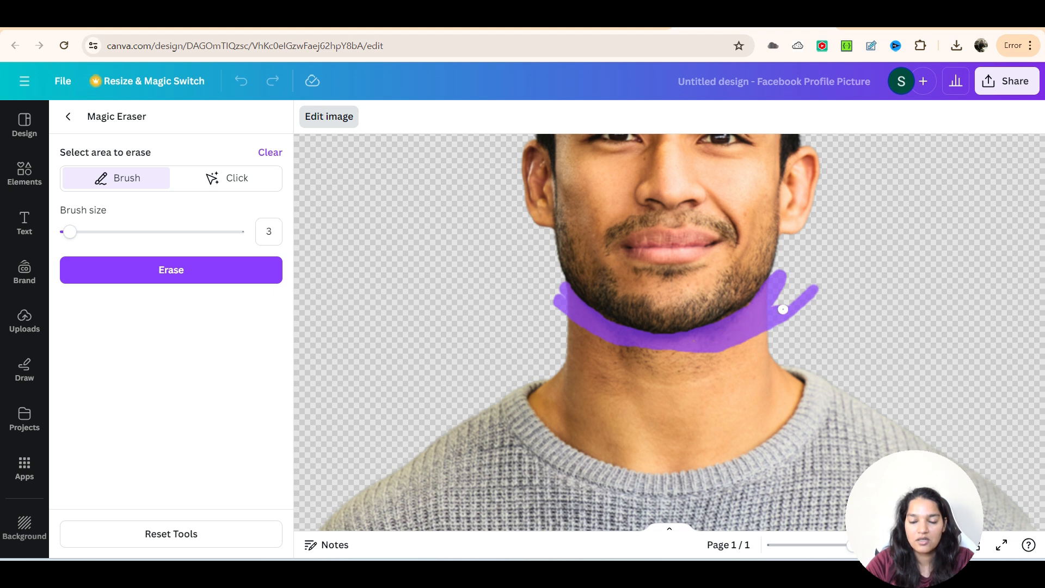
Mark the rest of the neck and the whole sweater with a size 13 brush and erase them
drag(79, 235, 87, 232)
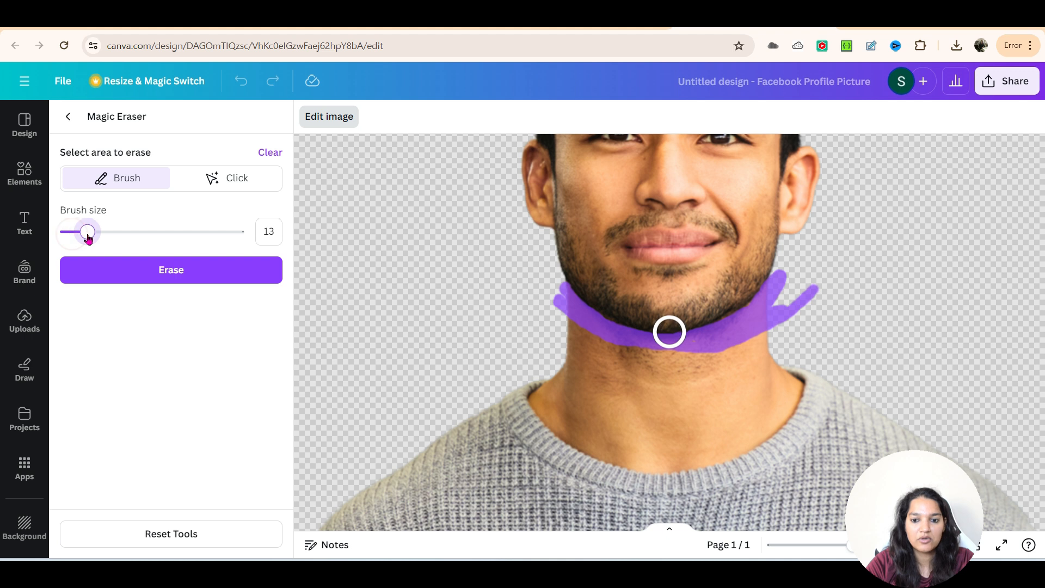
mouse_move(576, 331)
mouse_down()
mouse_move(571, 393)
mouse_move(591, 348)
mouse_move(600, 425)
mouse_move(614, 341)
mouse_move(660, 420)
mouse_move(662, 364)
mouse_move(724, 359)
mouse_move(630, 353)
mouse_move(715, 362)
mouse_move(836, 332)
mouse_move(740, 353)
mouse_move(643, 404)
mouse_move(607, 409)
mouse_move(720, 404)
mouse_move(604, 385)
mouse_move(585, 397)
mouse_move(631, 411)
mouse_move(621, 428)
mouse_move(790, 410)
mouse_move(751, 400)
mouse_move(818, 383)
mouse_move(733, 389)
mouse_move(834, 367)
mouse_up()
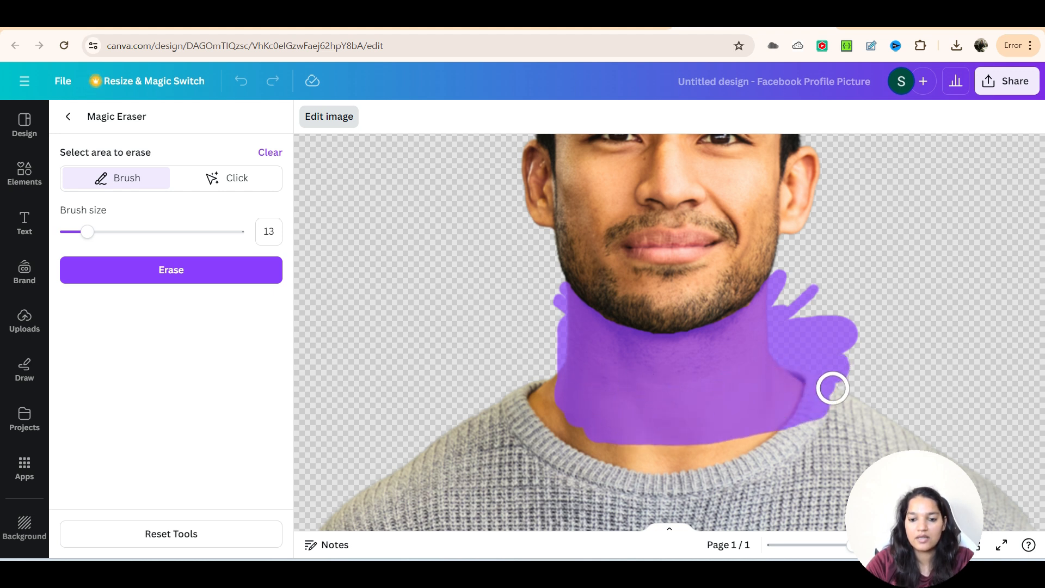
click(830, 546)
mouse_move(632, 366)
mouse_down()
mouse_move(601, 351)
mouse_move(553, 382)
mouse_move(569, 388)
mouse_move(629, 371)
mouse_move(573, 375)
mouse_move(618, 355)
mouse_move(585, 366)
mouse_move(478, 495)
mouse_move(553, 379)
mouse_up()
mouse_move(538, 510)
mouse_down()
mouse_move(456, 512)
mouse_move(715, 507)
mouse_move(497, 502)
mouse_move(504, 517)
mouse_move(792, 526)
mouse_move(741, 526)
mouse_move(821, 507)
mouse_move(827, 487)
mouse_move(450, 485)
mouse_move(817, 494)
mouse_up()
mouse_move(591, 492)
mouse_down()
mouse_move(554, 490)
mouse_move(843, 466)
mouse_move(485, 460)
mouse_move(628, 469)
mouse_move(764, 460)
mouse_move(829, 478)
mouse_move(748, 479)
mouse_move(704, 474)
mouse_move(875, 455)
mouse_move(481, 448)
mouse_up()
mouse_move(736, 448)
mouse_down()
mouse_move(709, 439)
mouse_move(546, 440)
mouse_up()
mouse_move(752, 441)
mouse_down()
mouse_move(466, 433)
mouse_move(921, 420)
mouse_move(709, 434)
mouse_move(886, 444)
mouse_move(488, 410)
mouse_move(872, 416)
mouse_move(508, 410)
mouse_move(602, 396)
mouse_move(856, 395)
mouse_move(588, 388)
mouse_move(821, 378)
mouse_move(682, 395)
mouse_move(816, 399)
mouse_up()
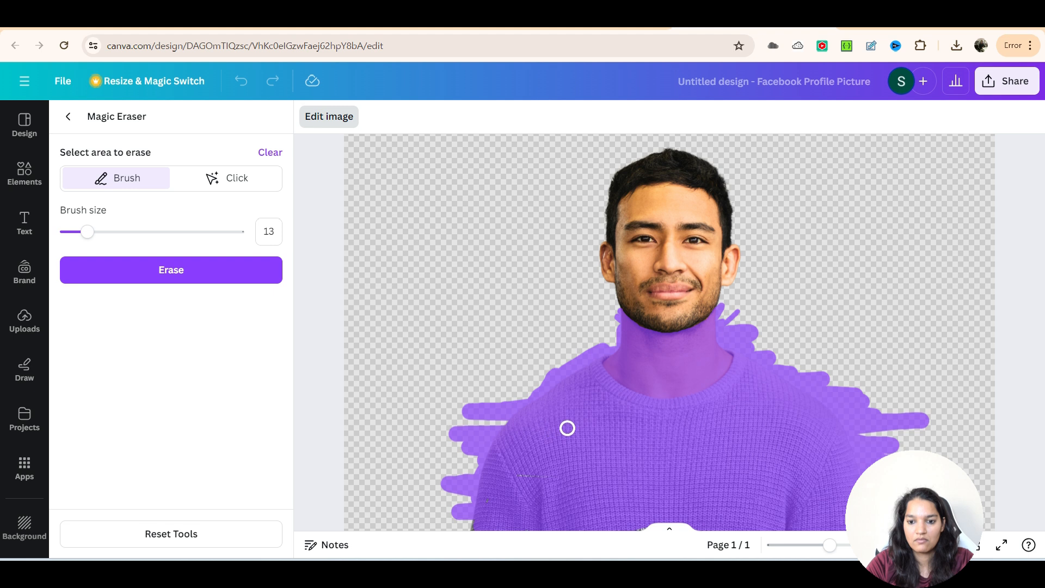
click(173, 276)
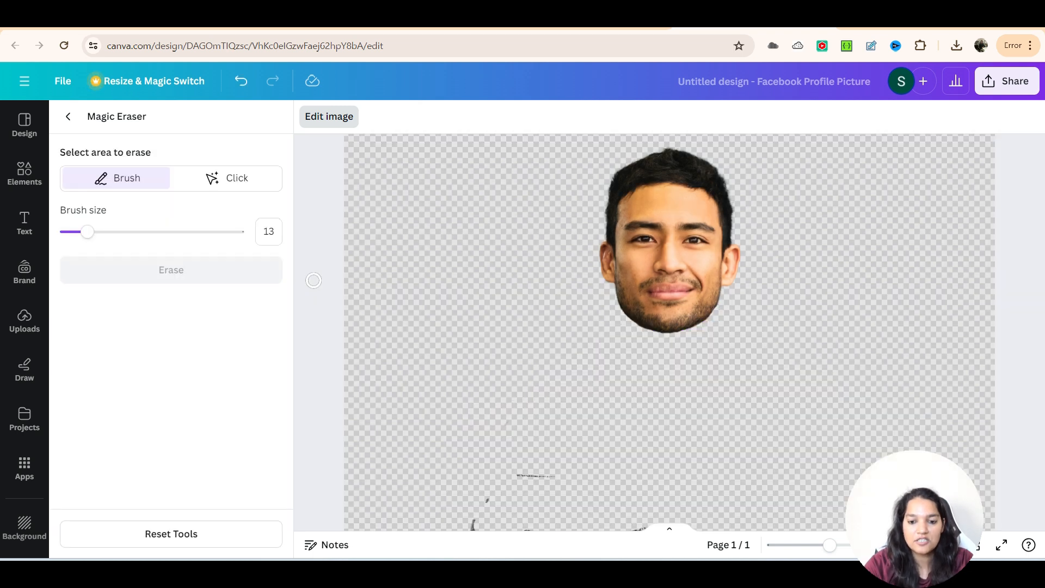
Erase the leftover sweater strip and stray marks below the head, and leave Magic Eraser
scroll(612, 449, down, 1)
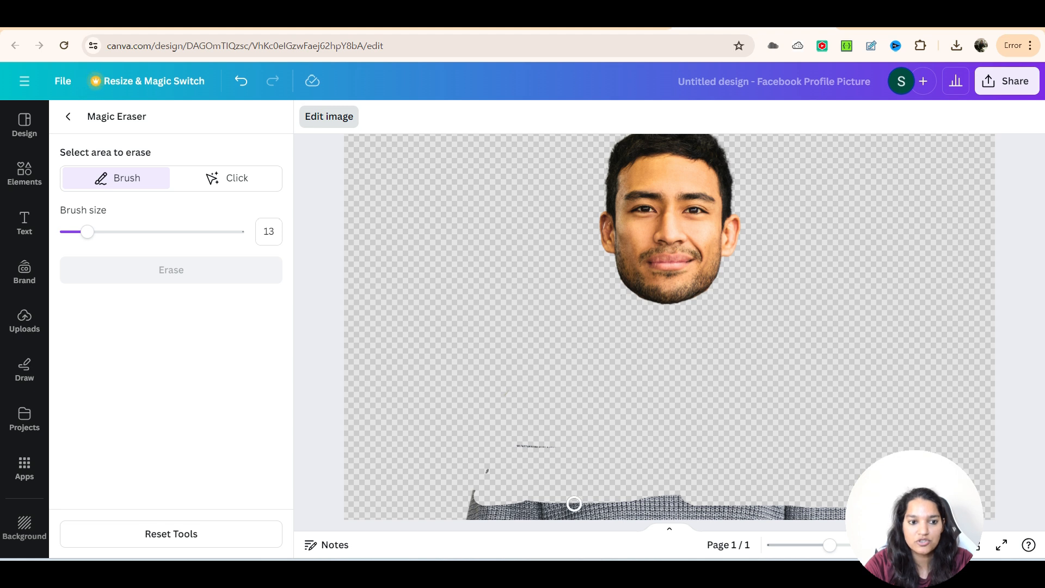
mouse_move(496, 467)
mouse_down()
mouse_move(565, 442)
mouse_move(490, 446)
mouse_move(513, 452)
mouse_move(513, 475)
mouse_move(454, 505)
mouse_move(637, 510)
mouse_move(478, 494)
mouse_up()
mouse_move(607, 506)
mouse_down()
mouse_move(759, 487)
mouse_move(632, 505)
mouse_move(848, 515)
mouse_move(616, 514)
mouse_up()
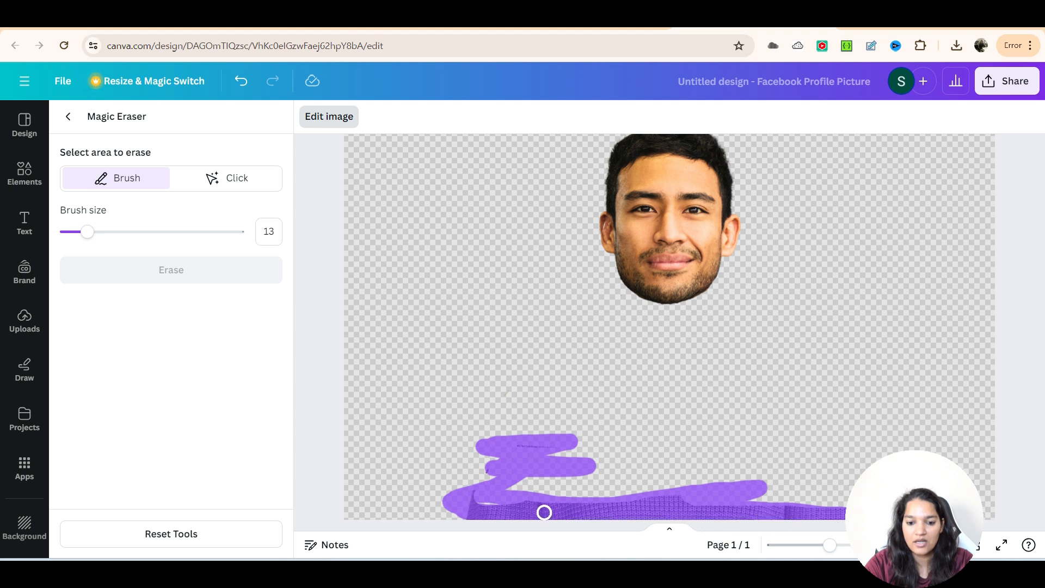
drag(443, 495, 439, 497)
click(168, 269)
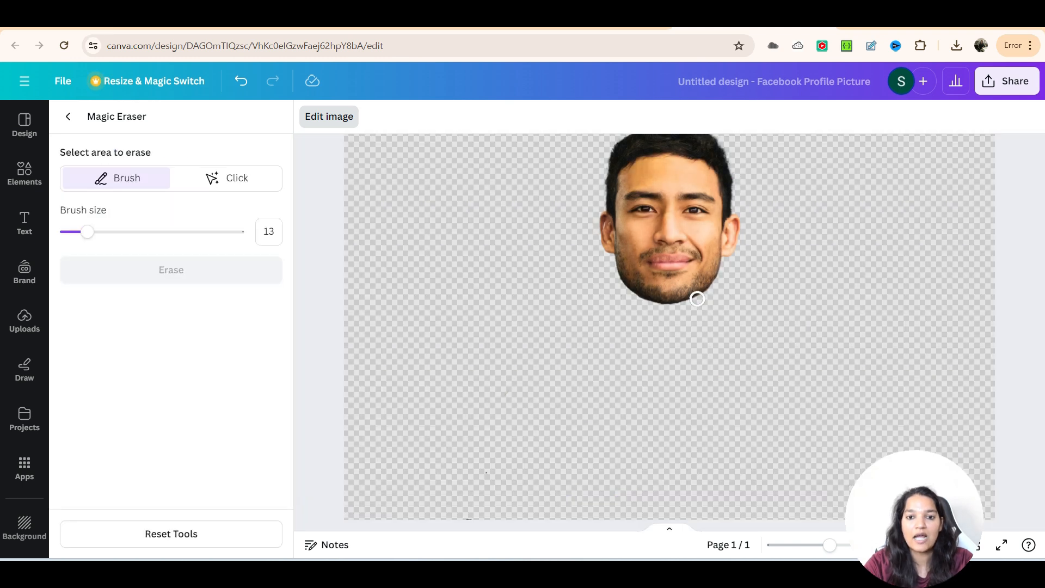
click(77, 116)
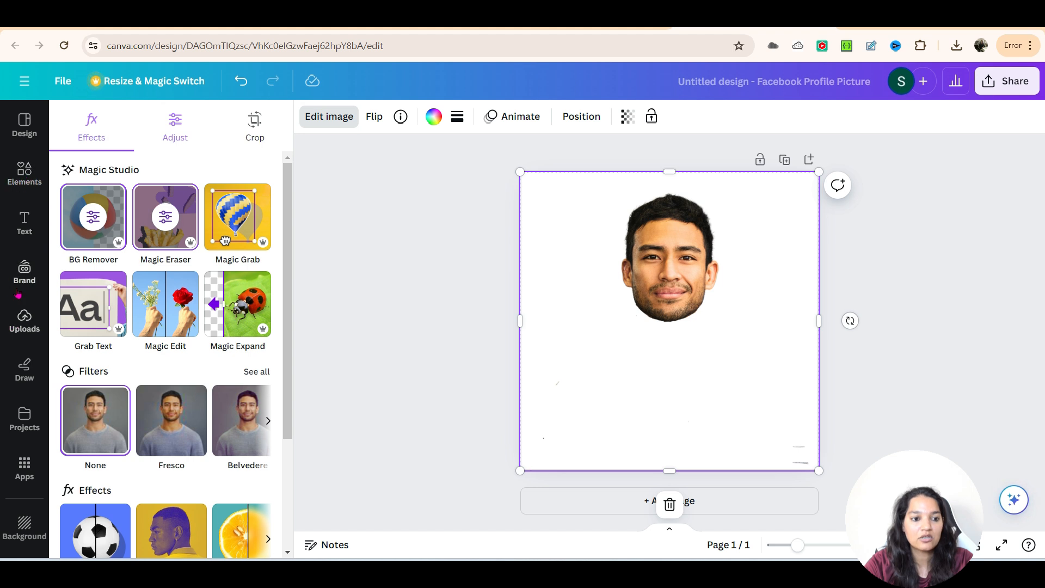
Find a circle among the elements and add the circle shape to the page
click(25, 173)
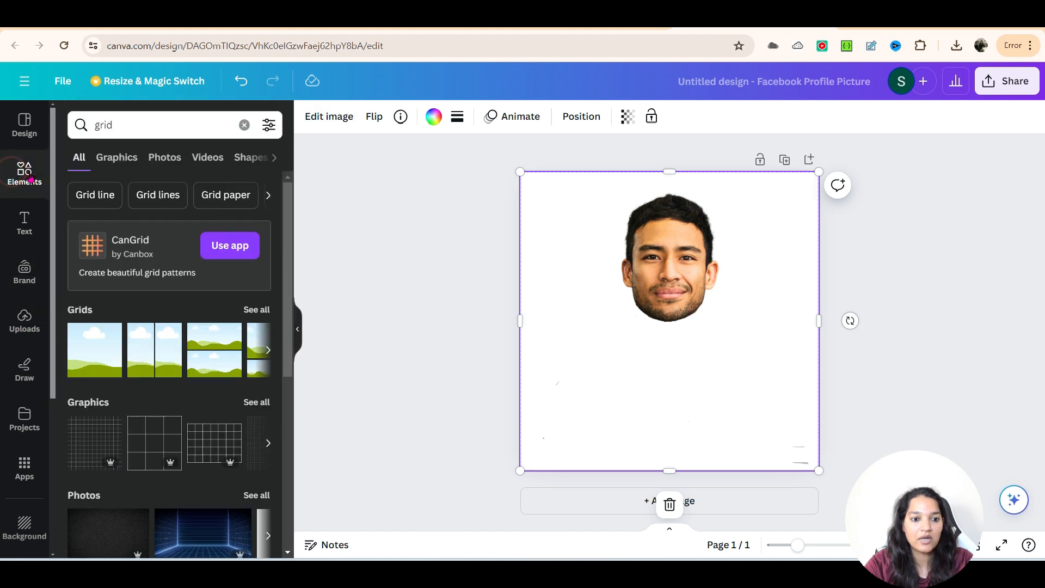
double_click(136, 125)
text(circle)
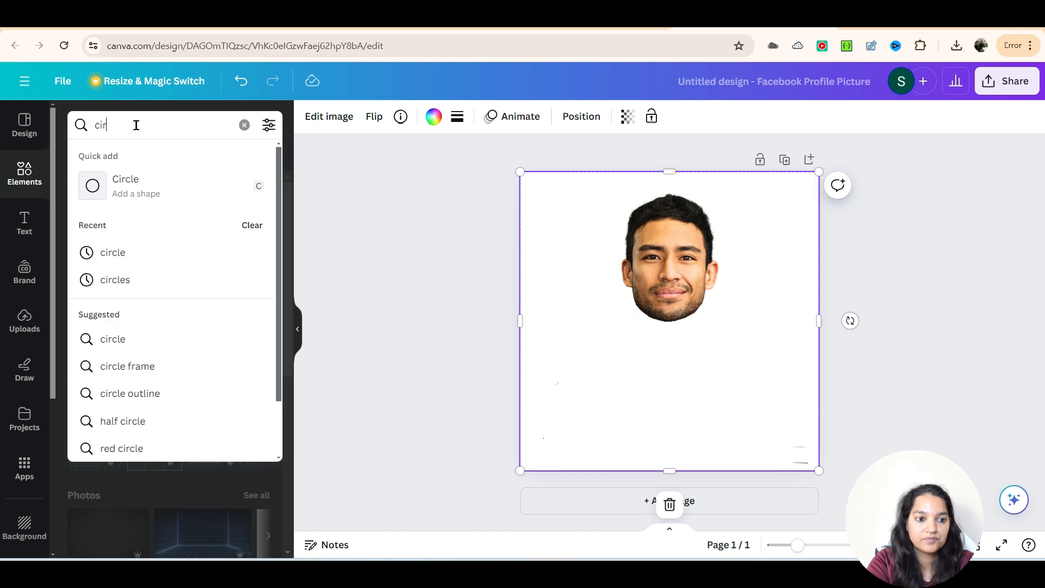
click(138, 182)
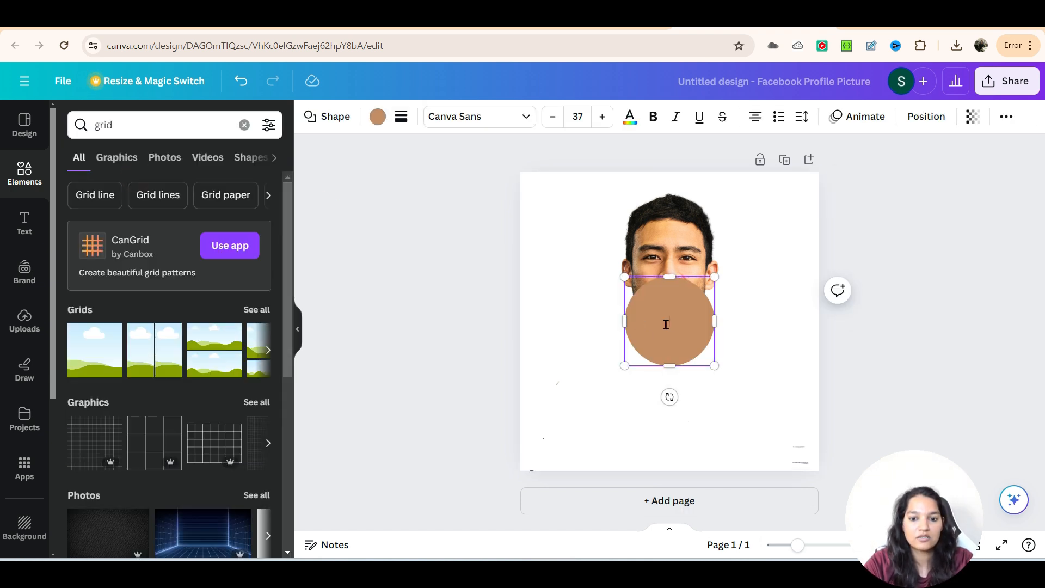
scroll(207, 354, down, 3)
scroll(207, 354, up, 1)
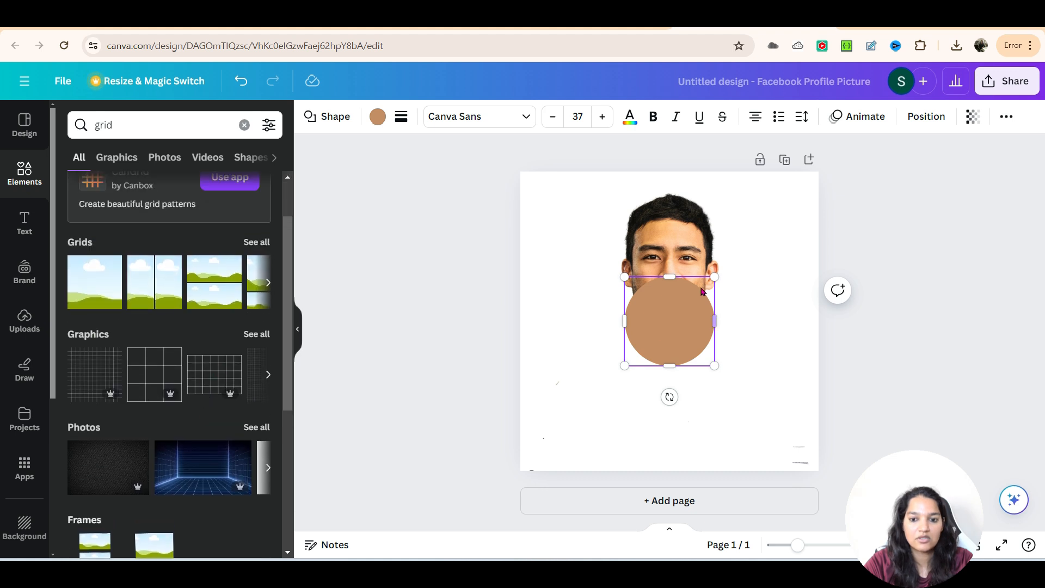
Move the circle over the head, enlarge it to about 1060 px across and send it to the back
drag(663, 309, 655, 212)
drag(707, 270, 730, 369)
drag(705, 271, 695, 269)
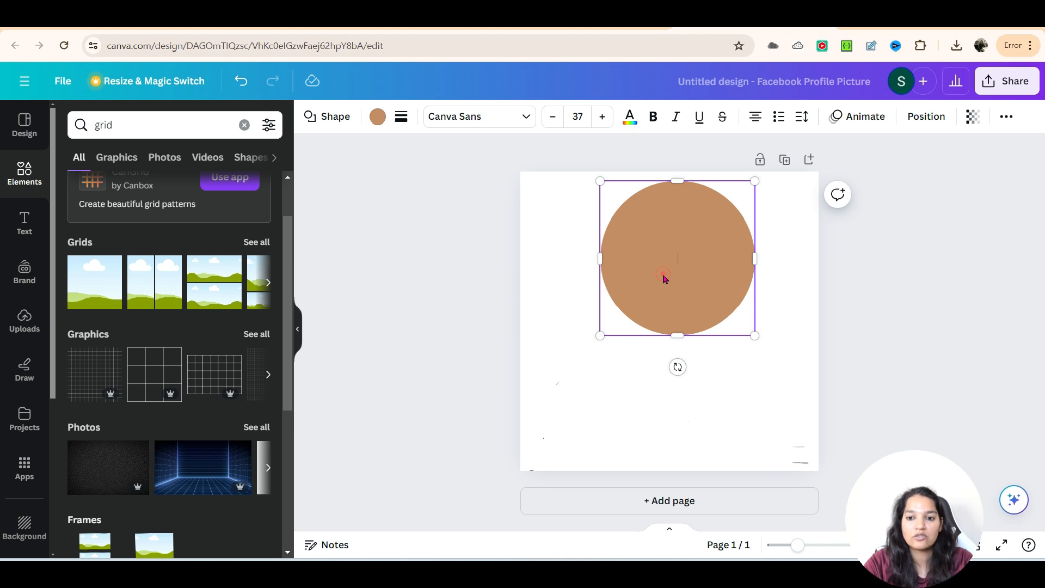
click(926, 117)
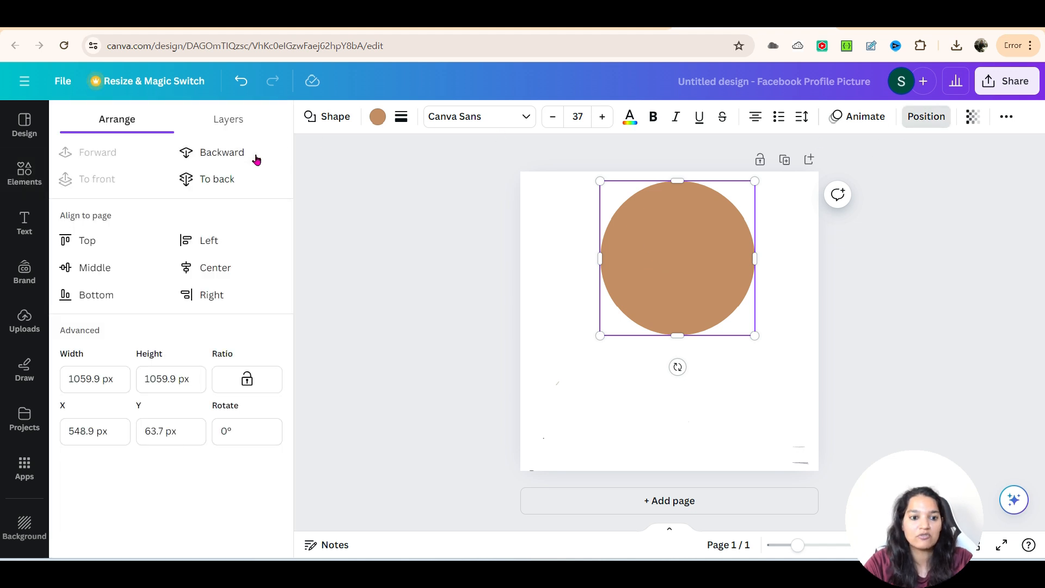
click(234, 180)
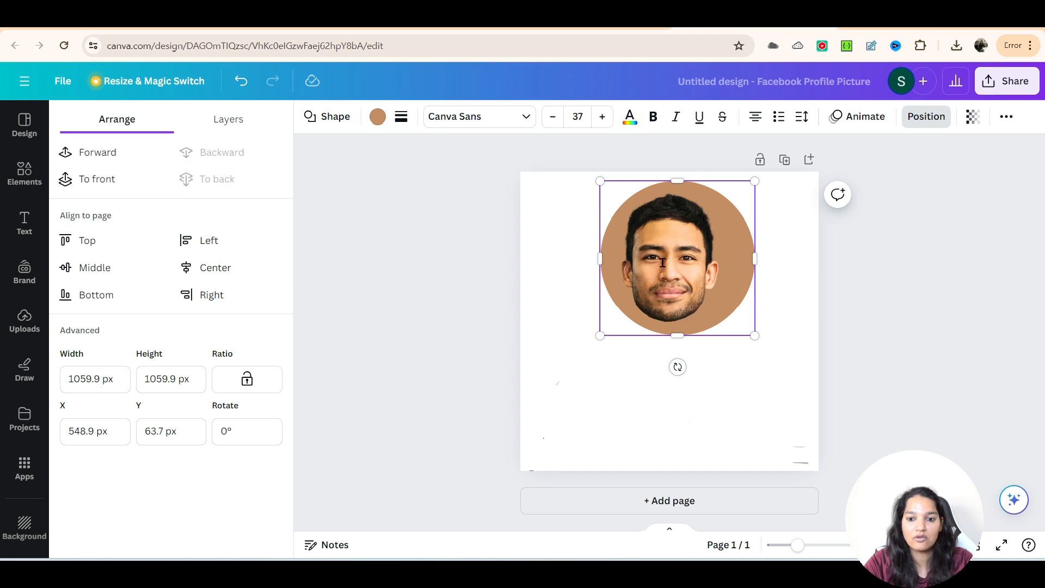
Shift the portrait slightly sideways so the head is centred on the circle
click(856, 315)
click(686, 288)
drag(680, 282, 688, 282)
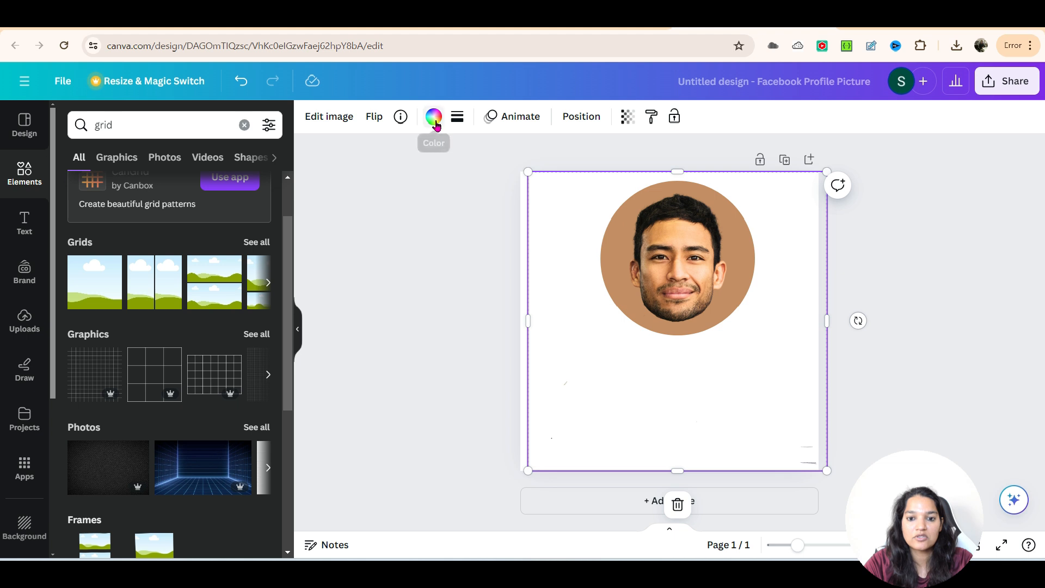
Recolour the circle with the Brand Kit turquoise, moving the head out of the way and back onto the circle
drag(728, 313, 730, 350)
click(722, 210)
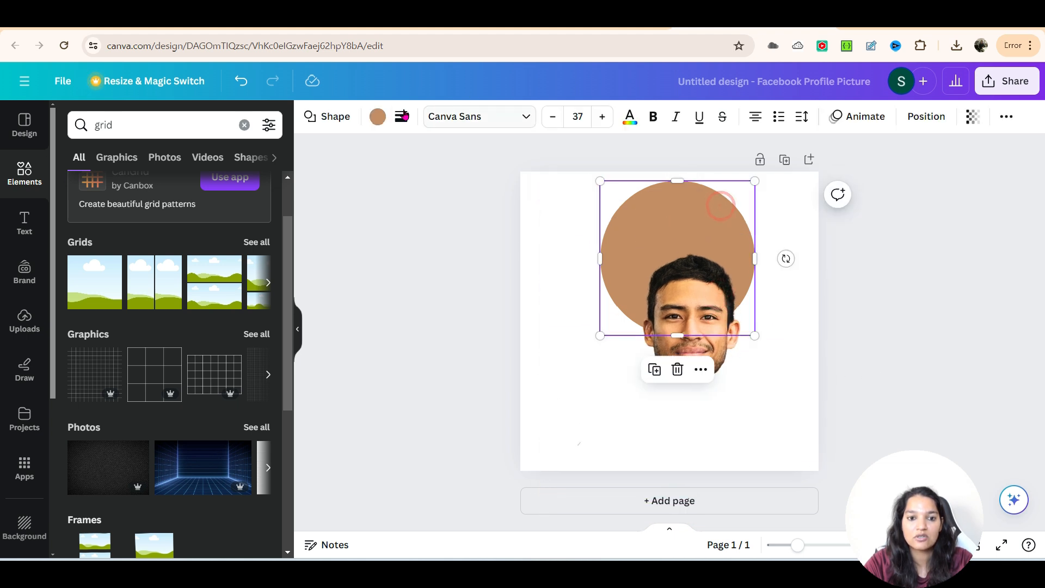
click(378, 116)
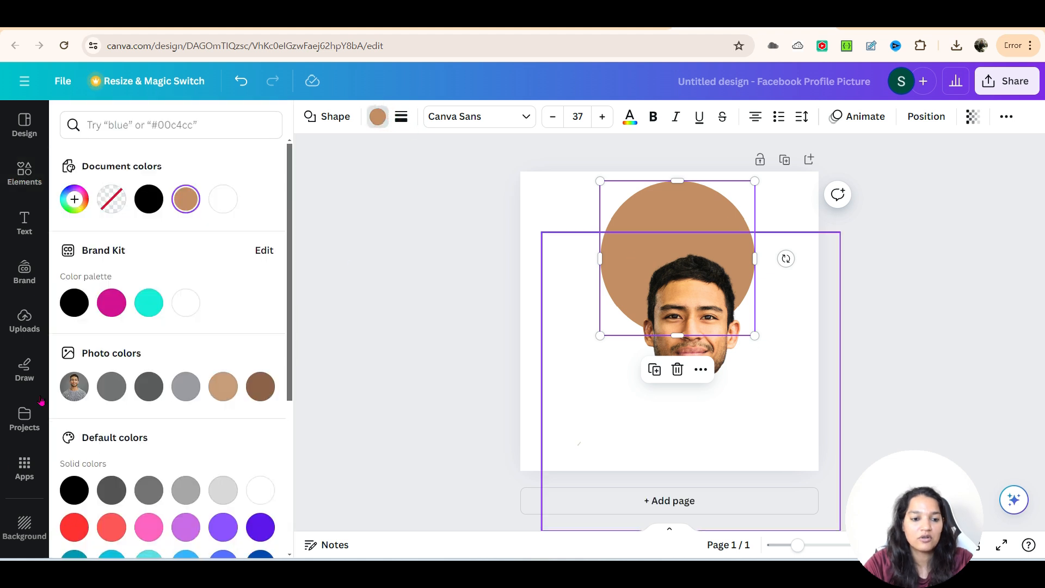
click(149, 302)
drag(726, 357, 714, 300)
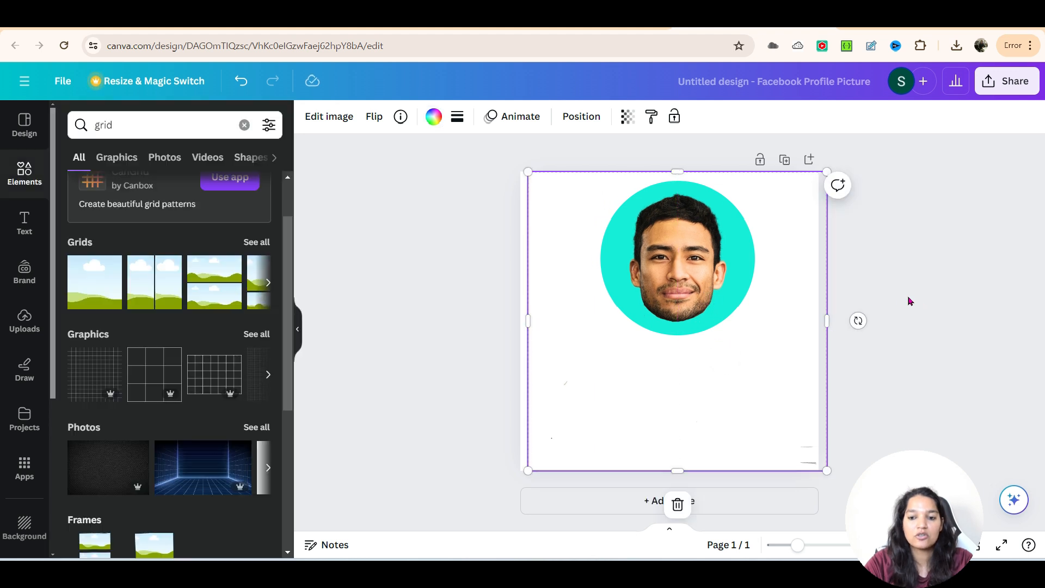
click(909, 301)
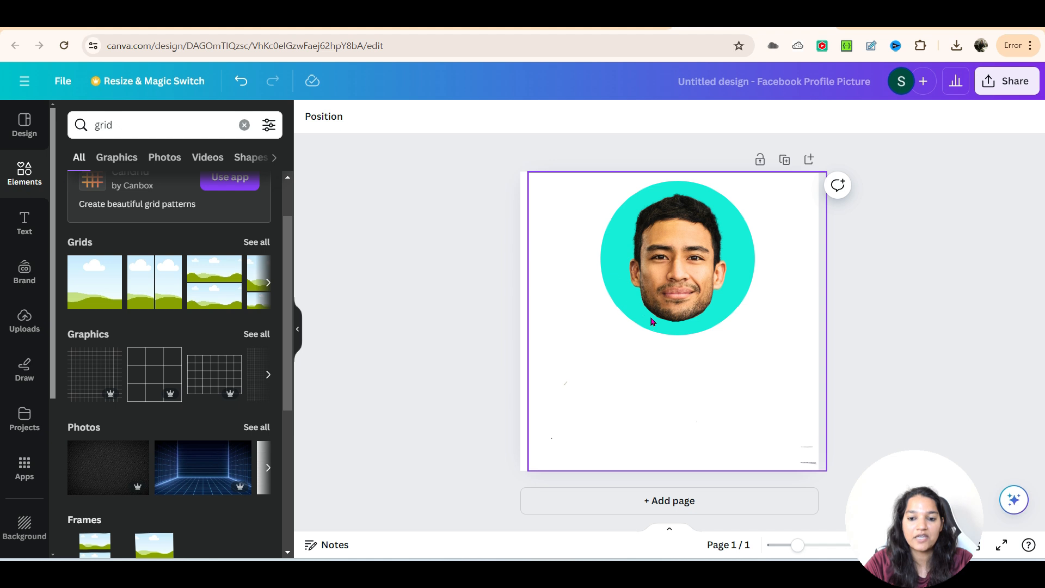
Add Brand Kit title text at the circle's lower edge and enter the person's full name
click(16, 224)
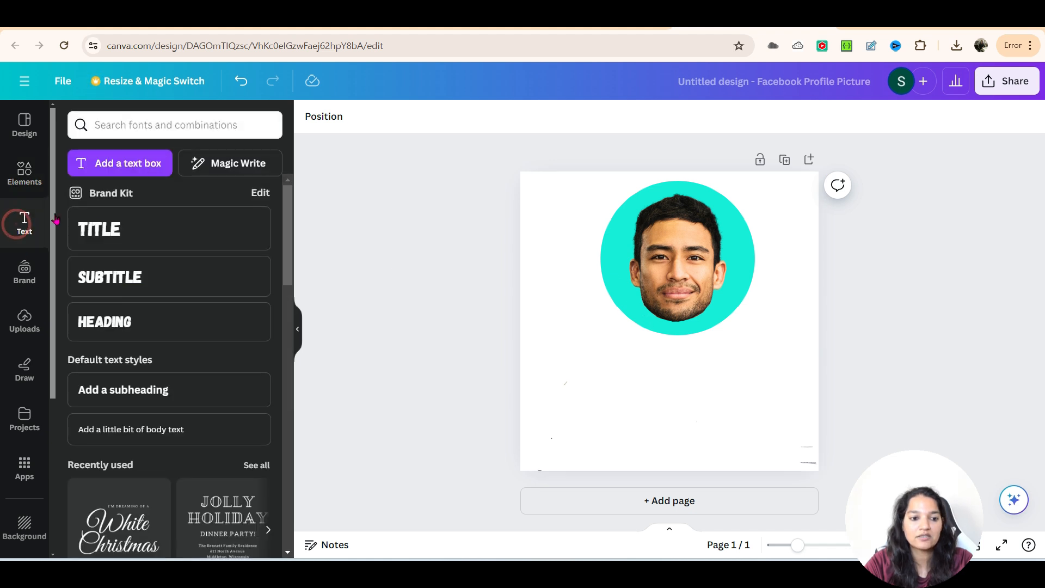
drag(109, 231, 687, 341)
double_click(662, 330)
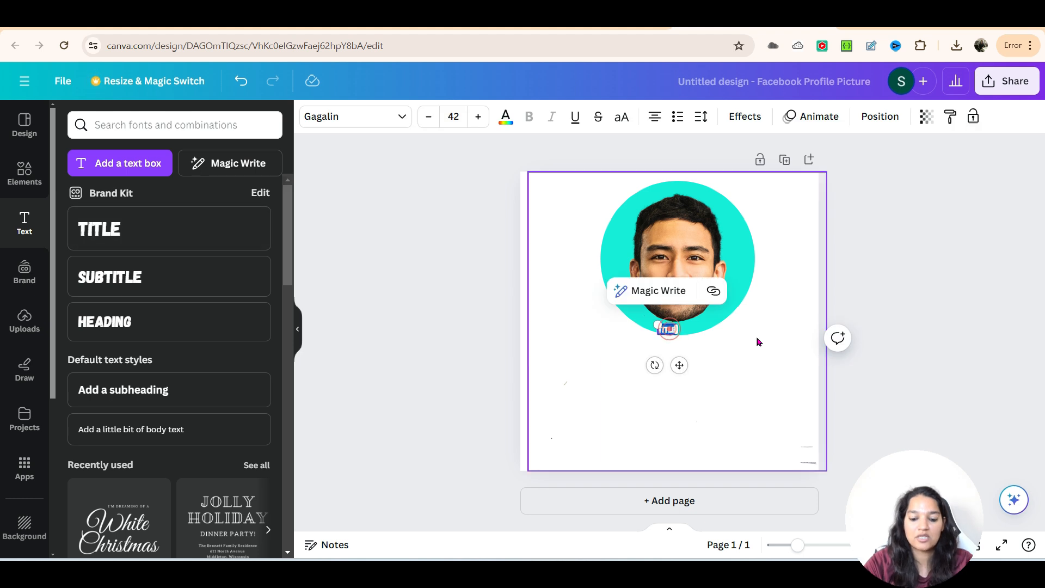
text(JAN)
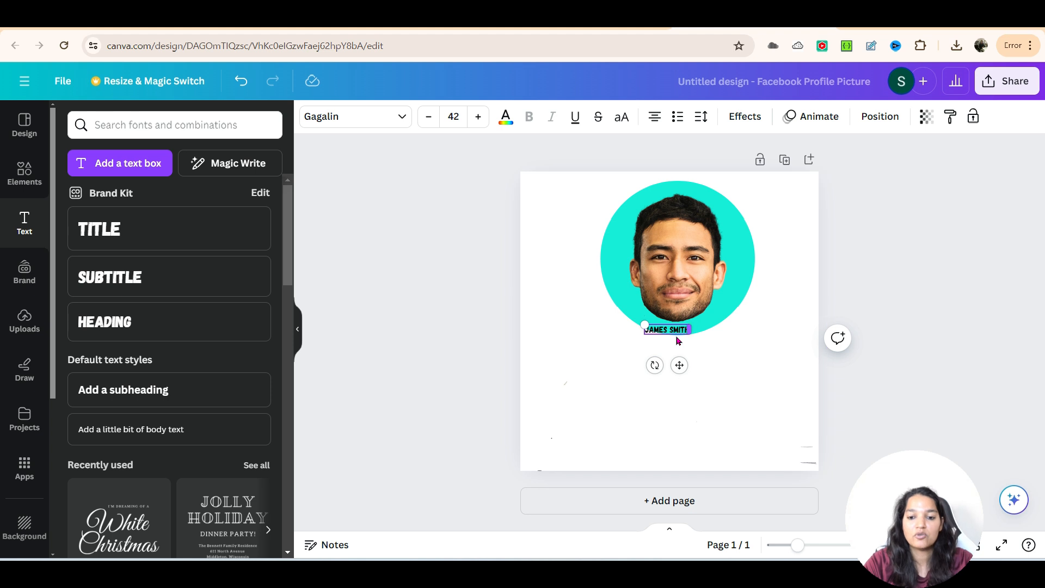
Set the name text to size 70 and change its font to Anton
click(453, 116)
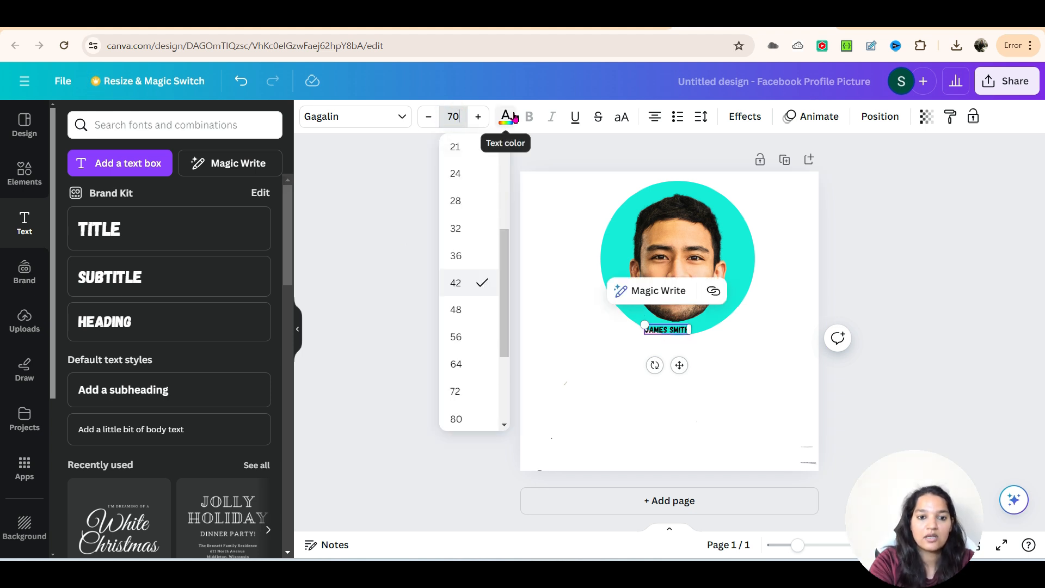
key(Return)
click(403, 117)
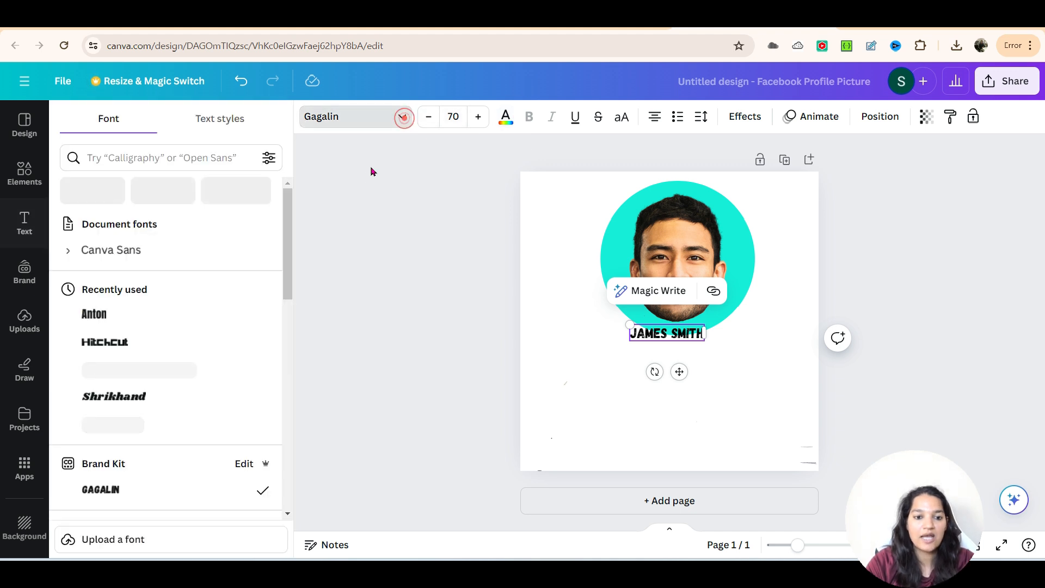
click(109, 165)
text(Ant)
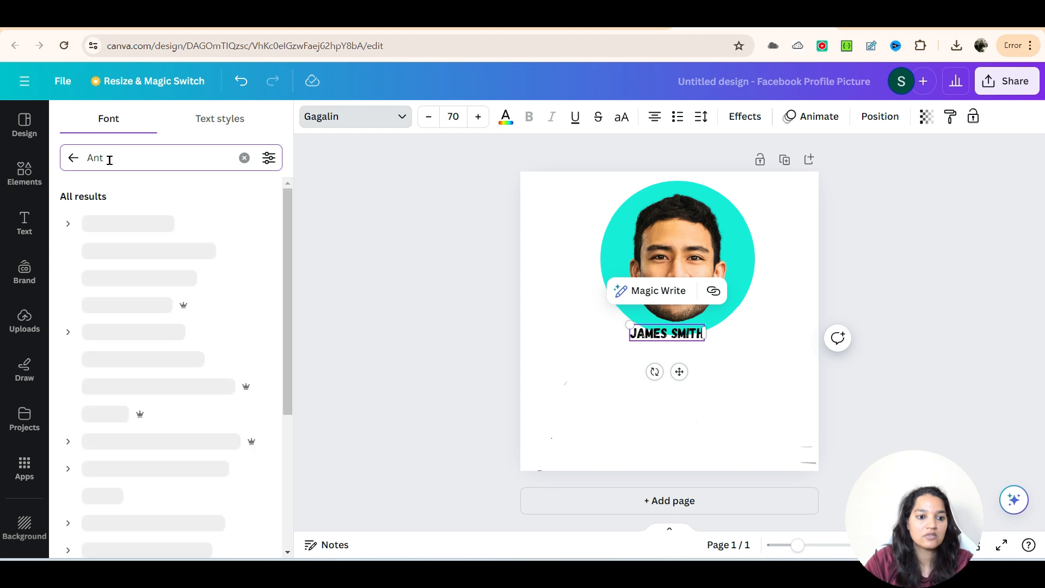
click(92, 274)
click(764, 357)
Centre the name under the chin and apply the Curve shape effect to it
drag(659, 335, 693, 340)
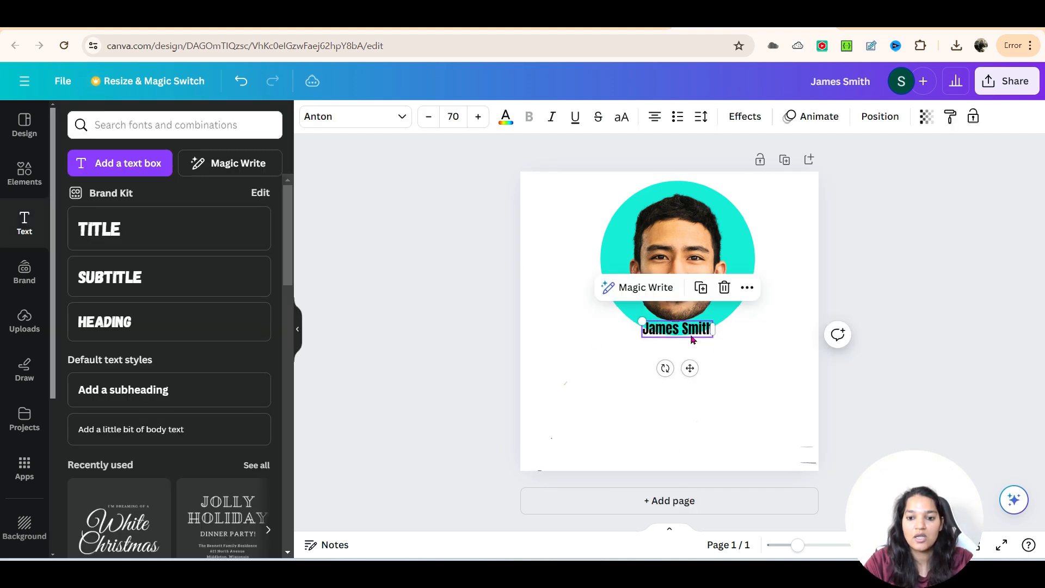
click(740, 125)
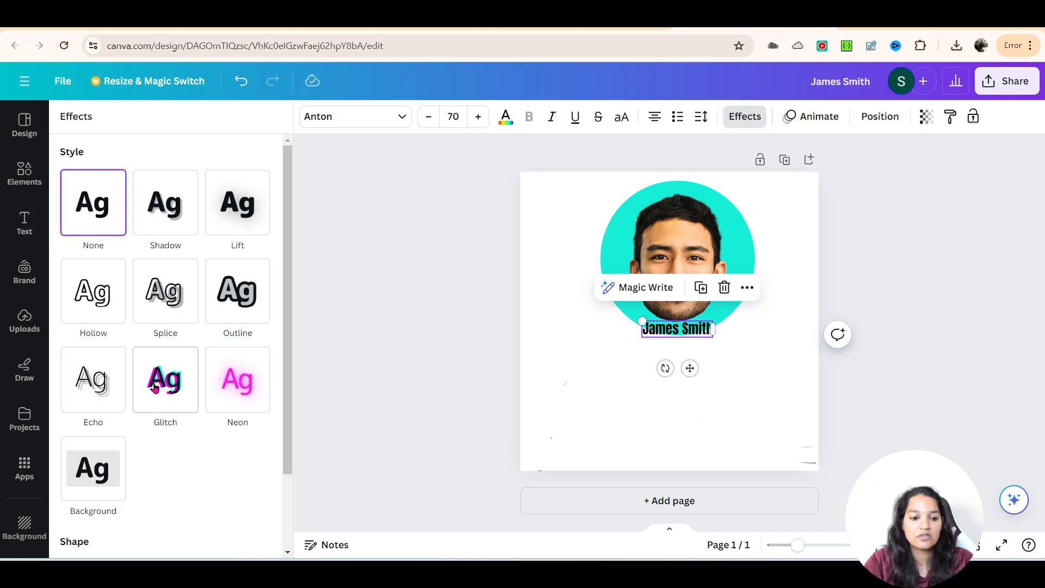
scroll(174, 381, down, 2)
scroll(174, 381, down, 1)
click(165, 498)
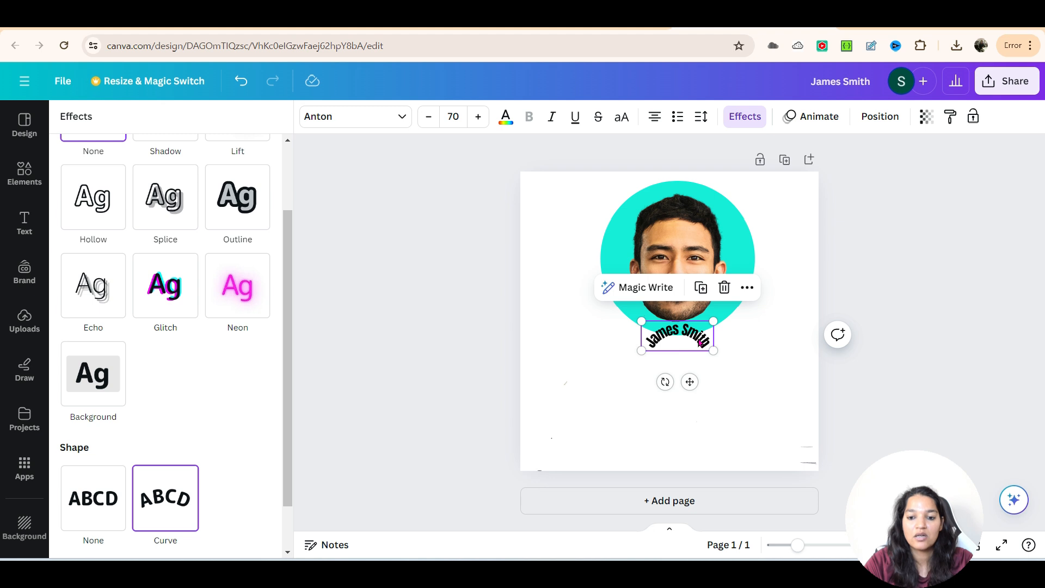
Enlarge the curved name to size 138 and place it along the circle's upper edge
drag(697, 325, 765, 305)
drag(712, 202, 677, 202)
click(677, 191)
Move the portrait down so the head sits below the curved name with its chin at the circle's lower edge
drag(679, 296, 680, 309)
drag(727, 217, 727, 223)
drag(684, 290, 684, 290)
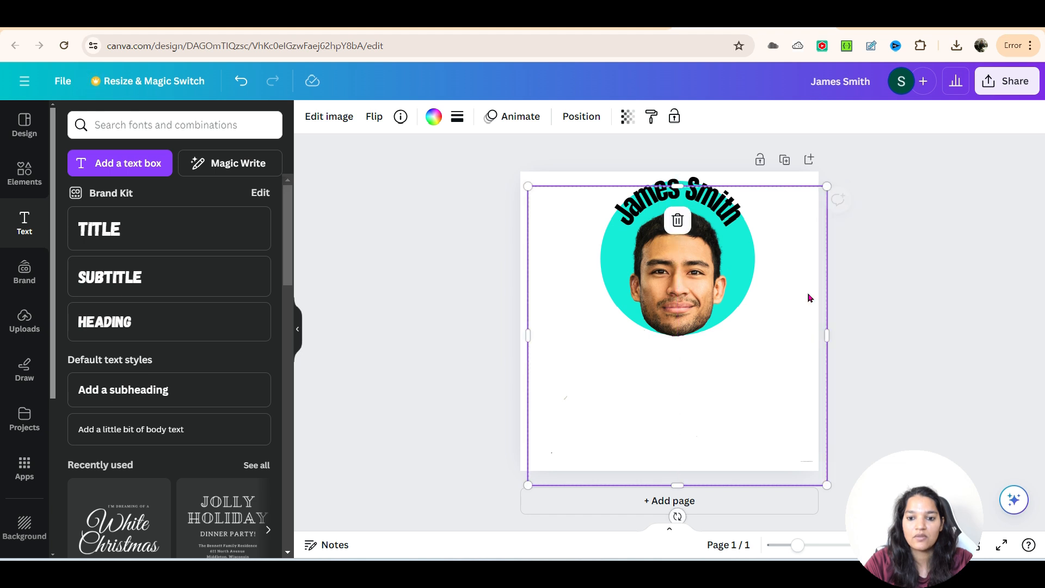
click(861, 299)
click(668, 188)
drag(668, 188, 668, 188)
click(829, 243)
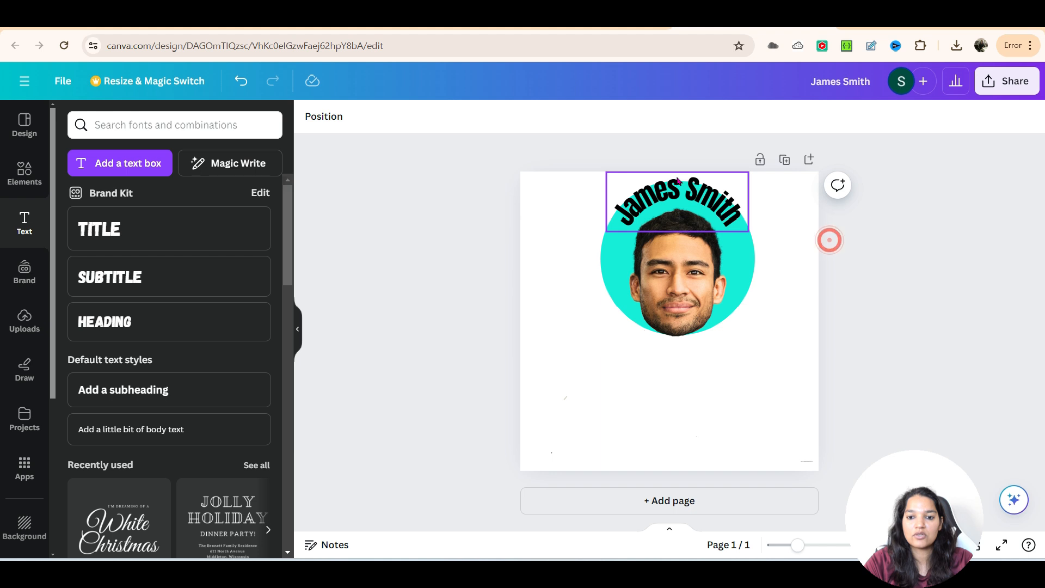
Enlarge the curved name to size 163 and centre it over the top of the circle
click(651, 198)
click(650, 196)
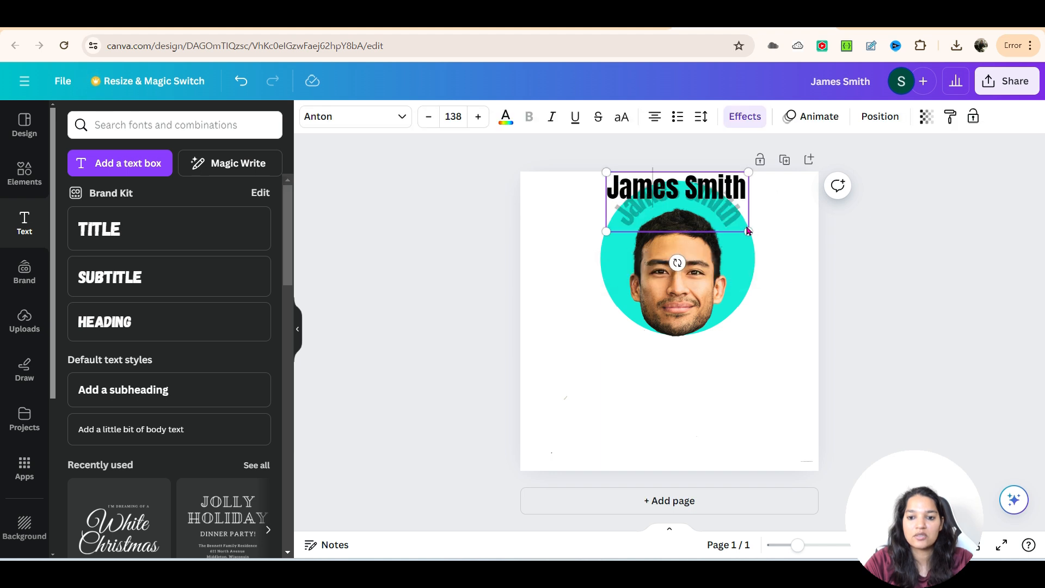
drag(748, 233, 751, 249)
drag(757, 264, 760, 273)
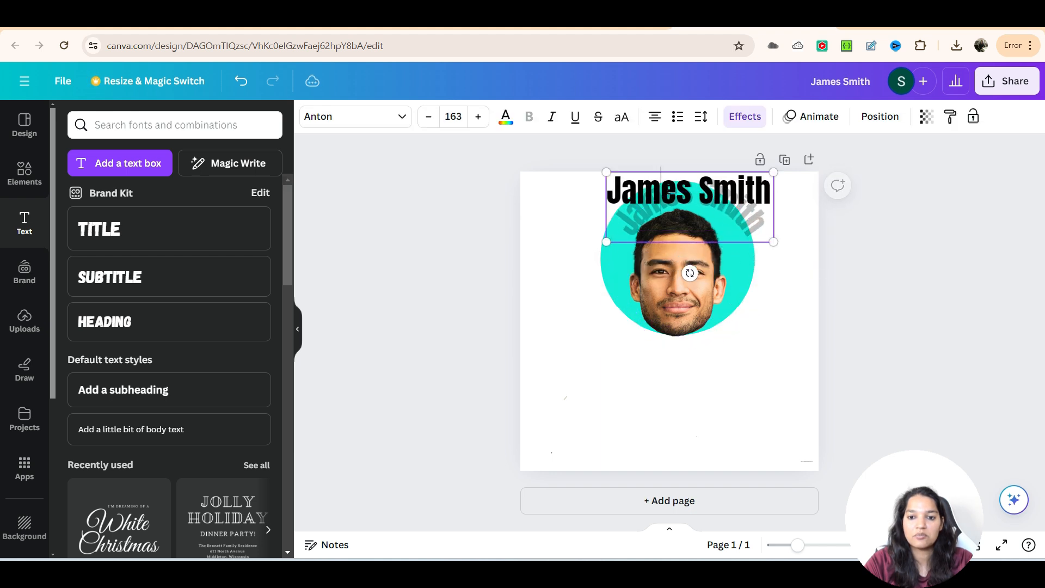
click(837, 248)
drag(702, 199, 688, 189)
click(844, 254)
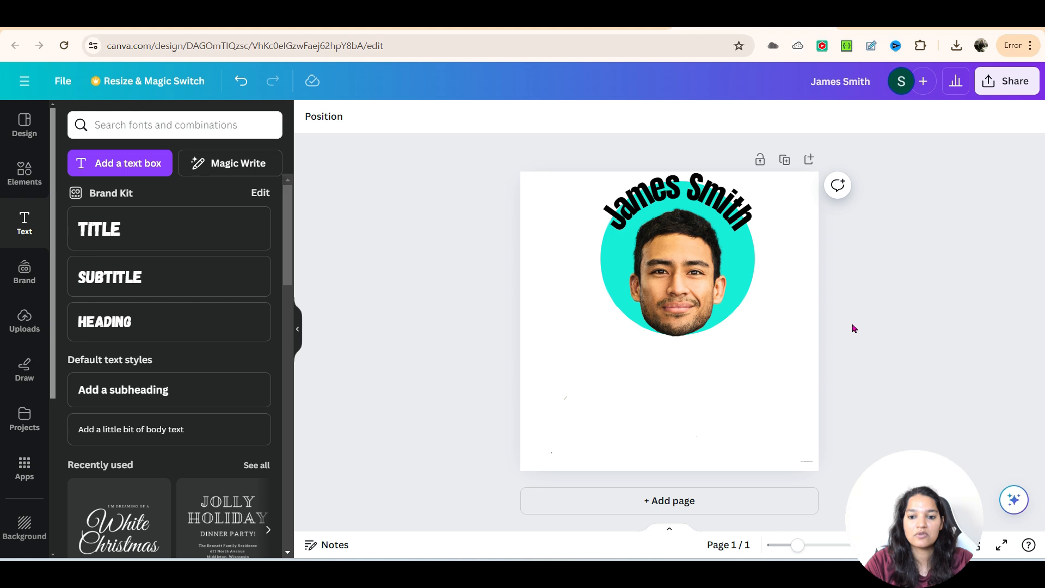
Search the elements library for glasses
click(25, 174)
click(105, 134)
double_click(105, 133)
text(gla)
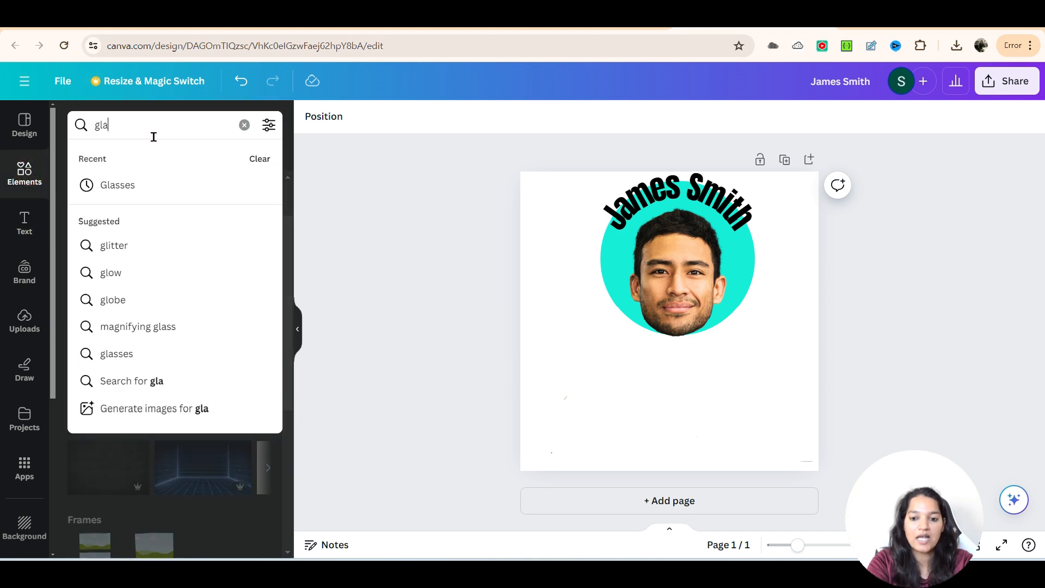
text(sses)
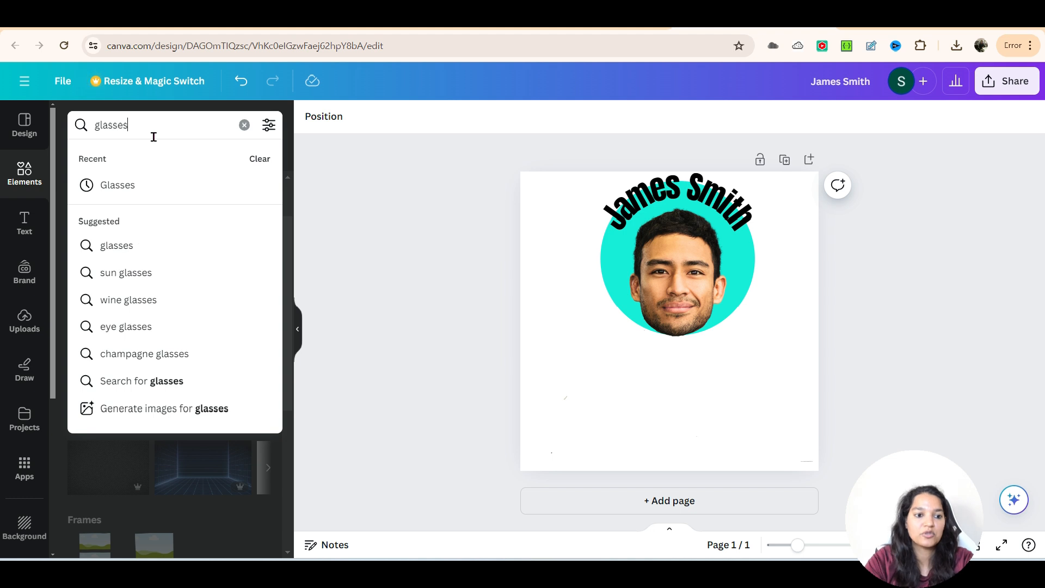
click(134, 185)
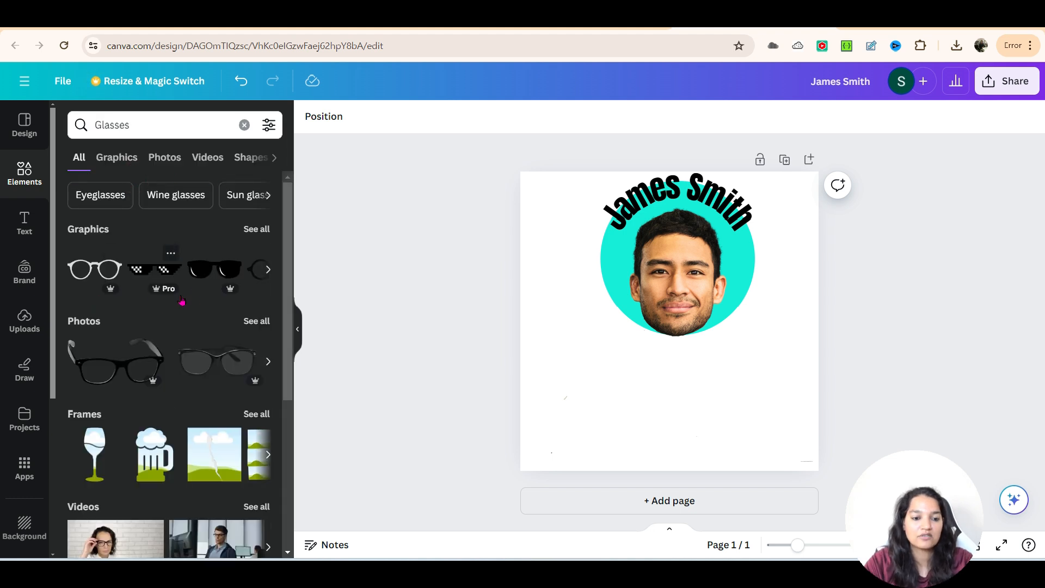
Try the black pixelated sunglasses graphic over the eyes, scaled to the face's width, and delete it
drag(161, 272, 652, 286)
drag(737, 265, 699, 276)
drag(627, 265, 635, 266)
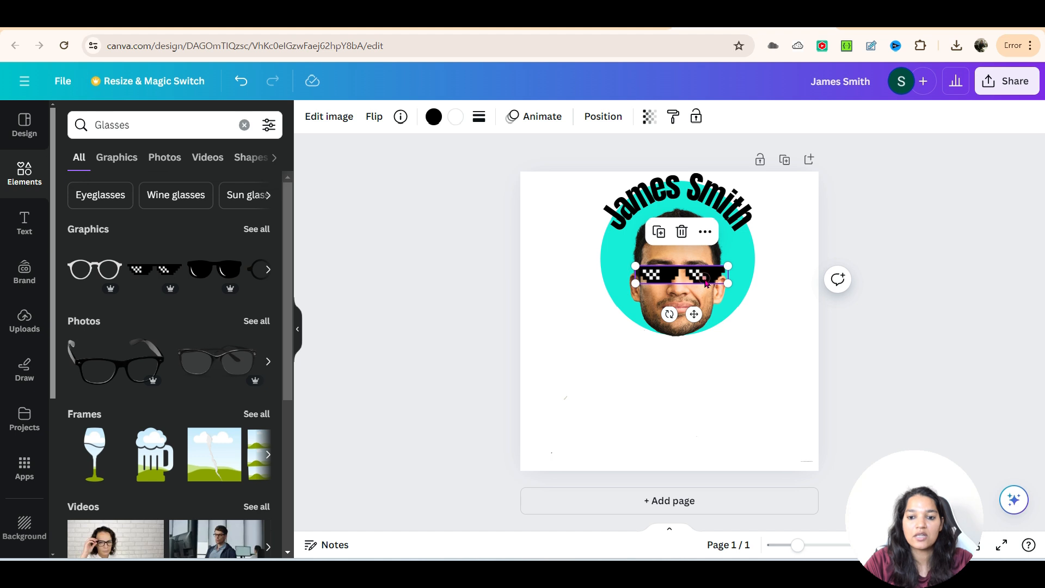
click(682, 231)
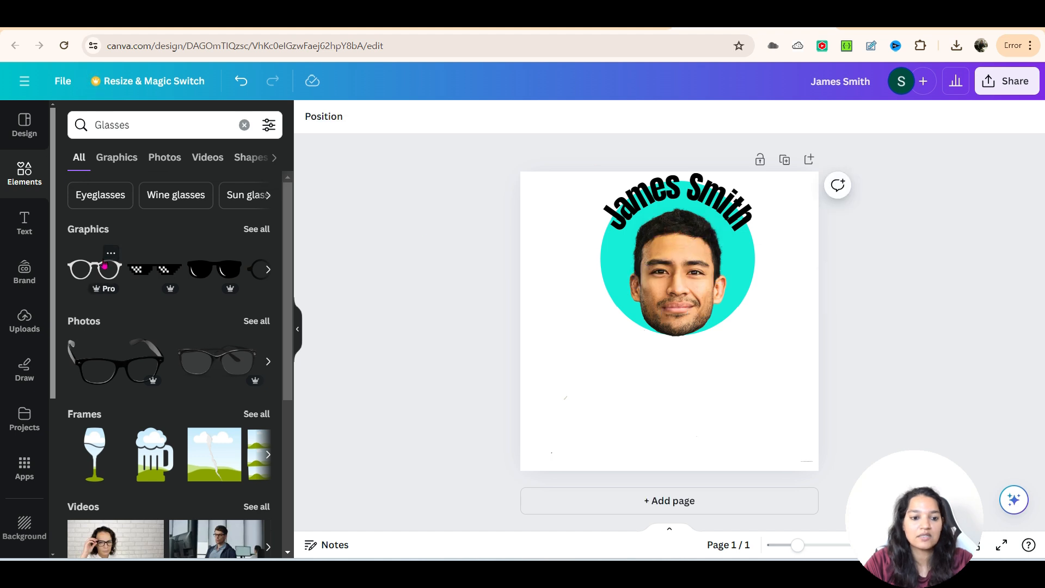
Add the round-framed glasses graphic, place it over the eyes and shrink it to the width of the face
click(104, 265)
drag(687, 316, 689, 276)
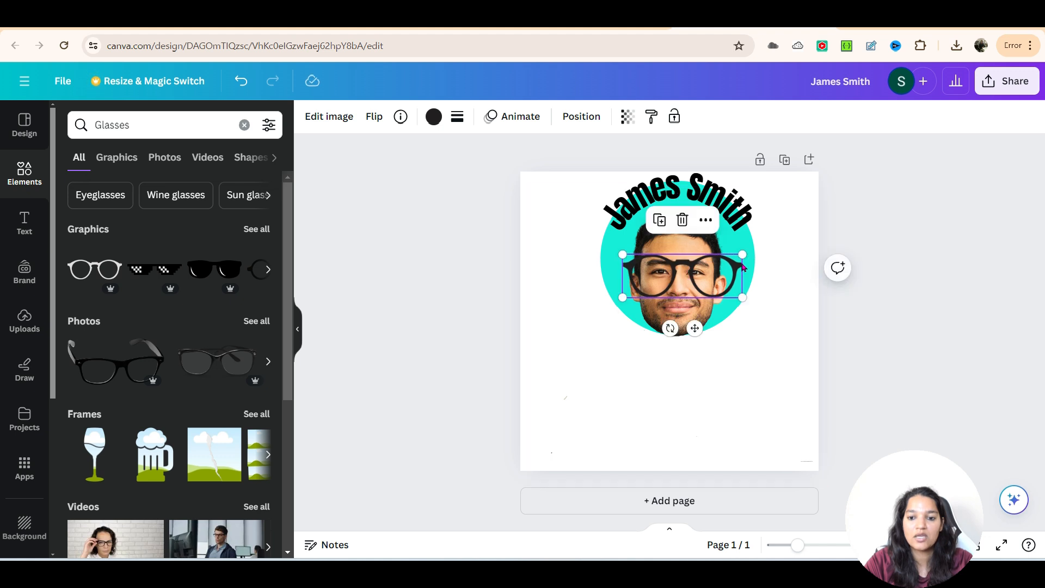
drag(744, 256, 719, 290)
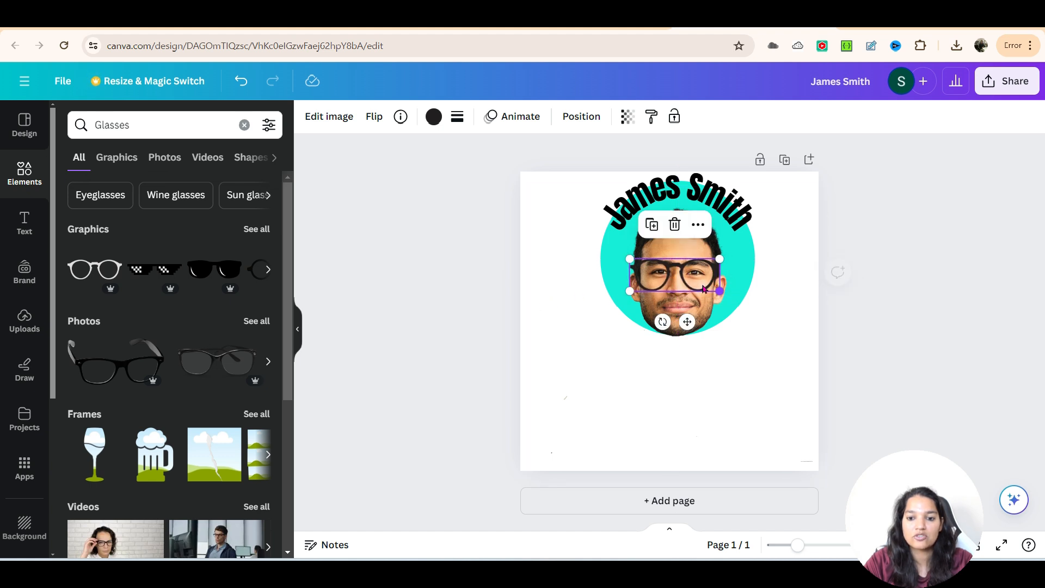
click(830, 225)
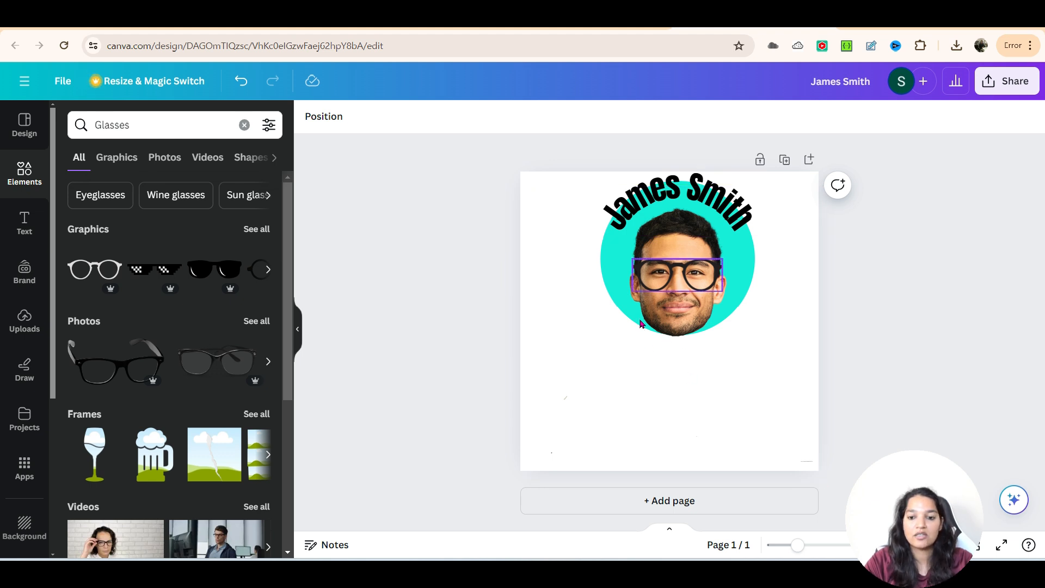
Try the pink-to-yellow gradient as page background, and set it to the yellow-to-orange gradient instead
click(528, 182)
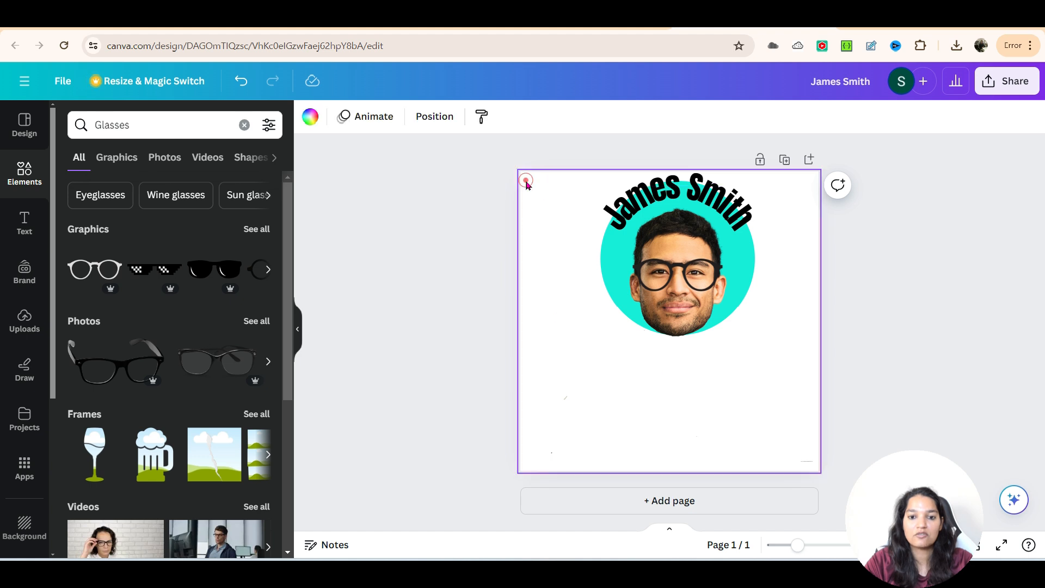
click(310, 118)
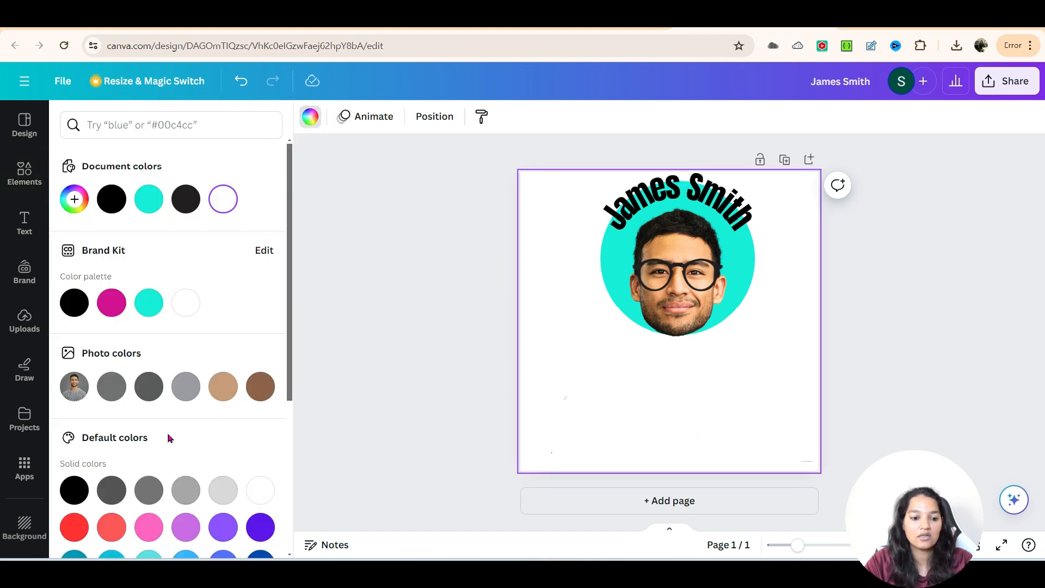
scroll(128, 494, down, 3)
scroll(218, 485, down, 2)
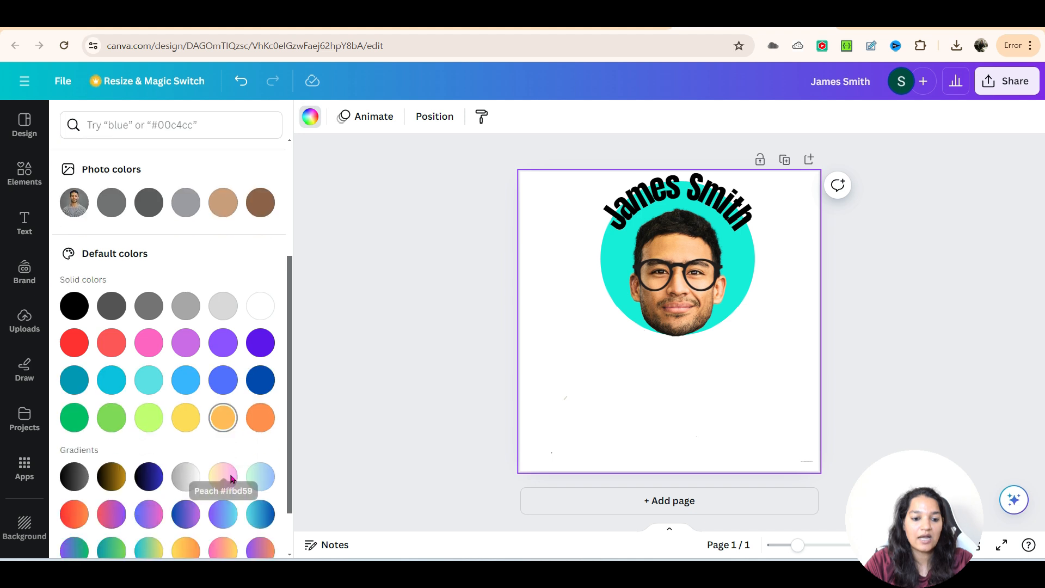
click(215, 496)
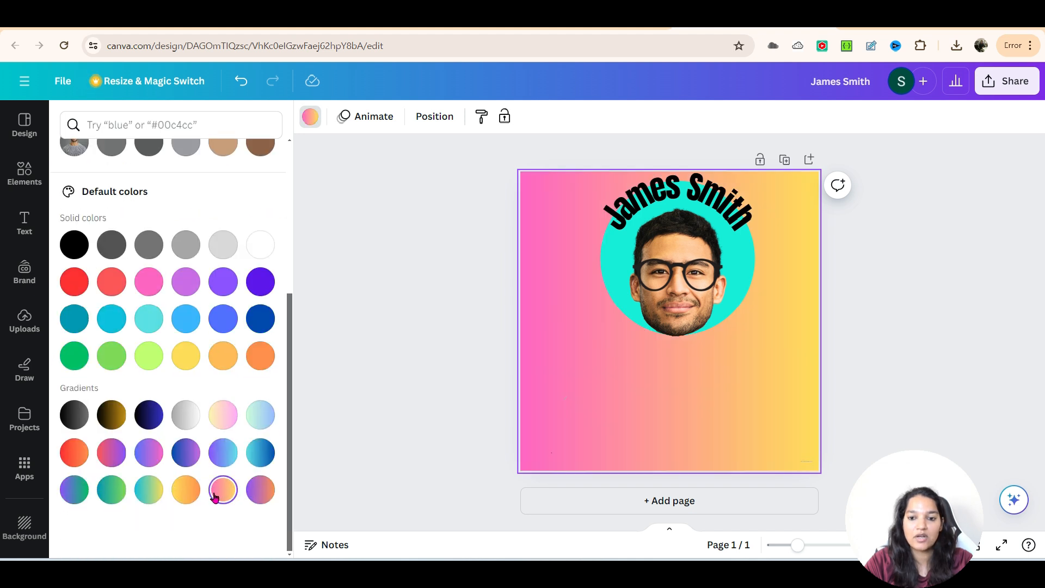
click(186, 497)
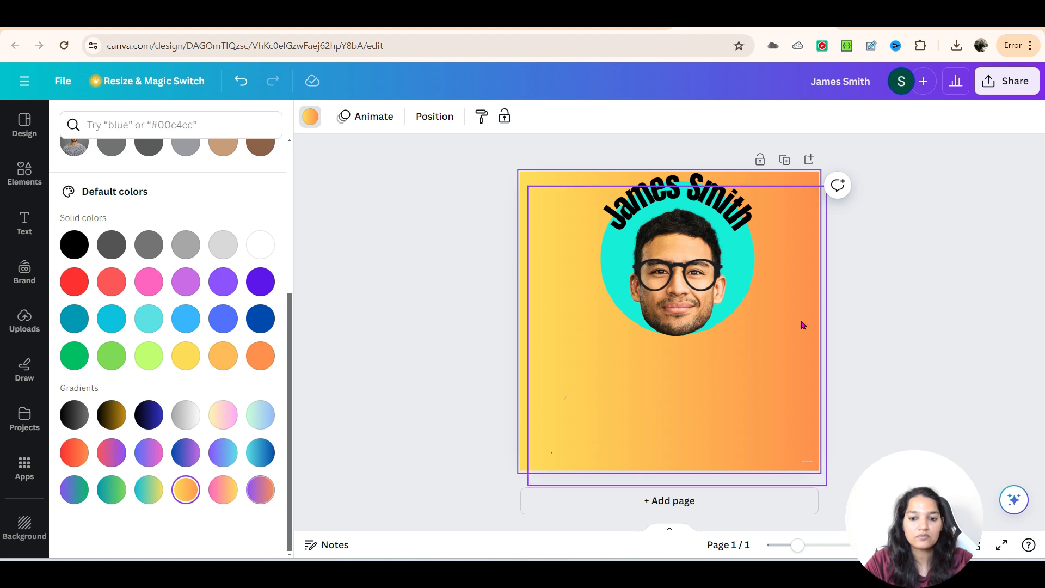
click(933, 355)
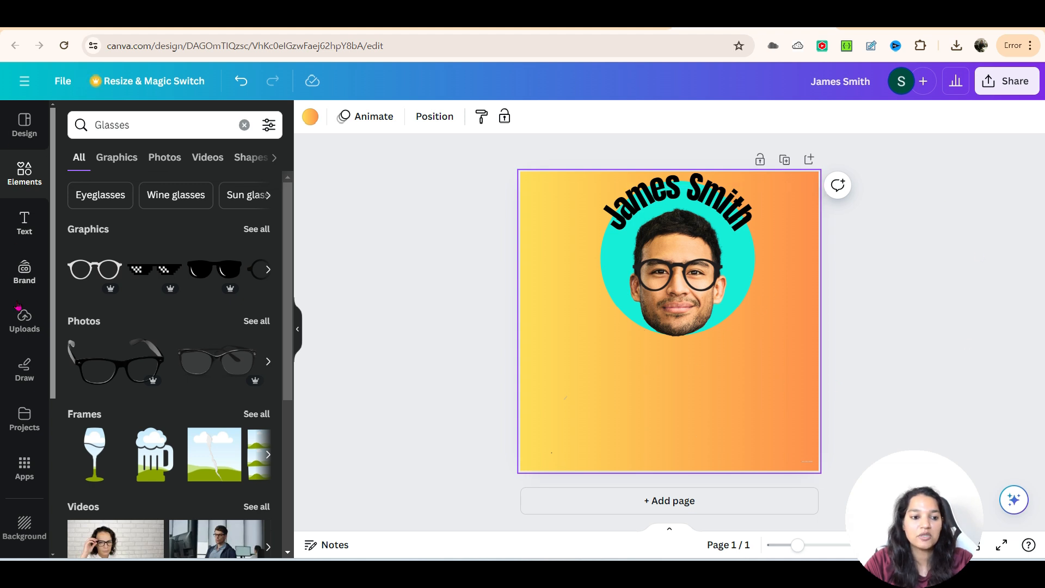
Delete the curved name above the head
click(23, 318)
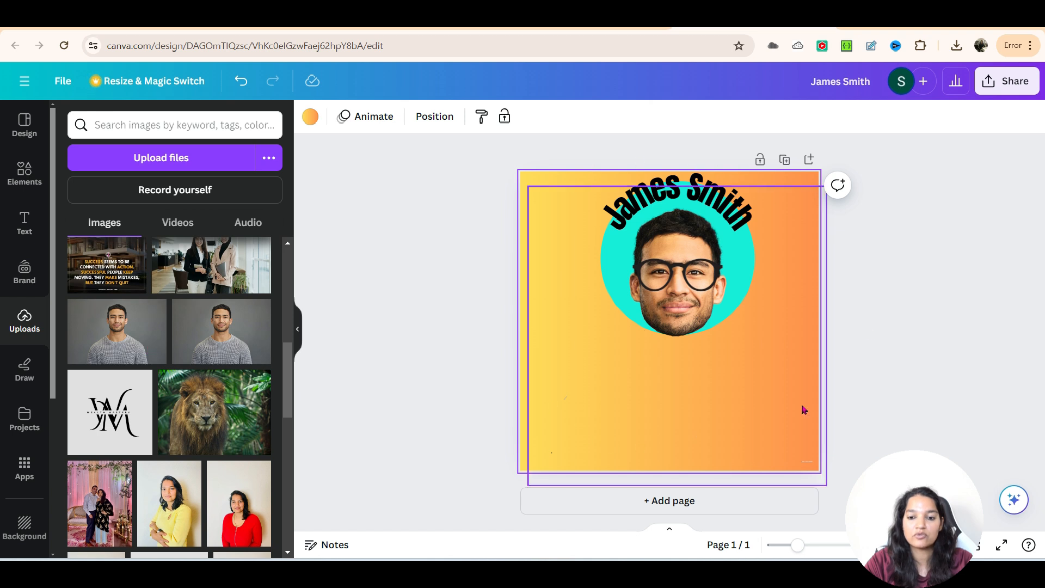
click(651, 204)
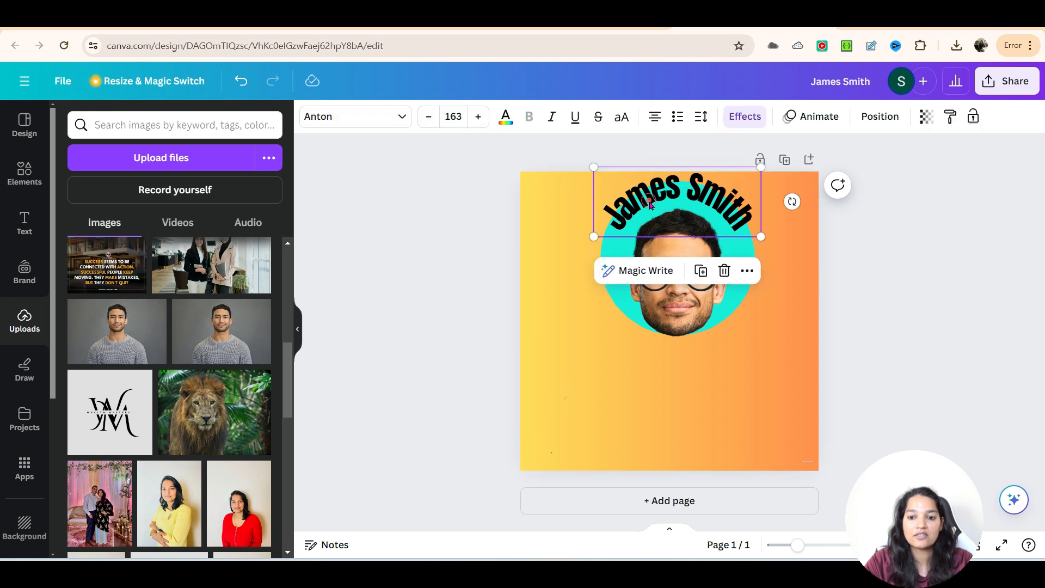
click(724, 270)
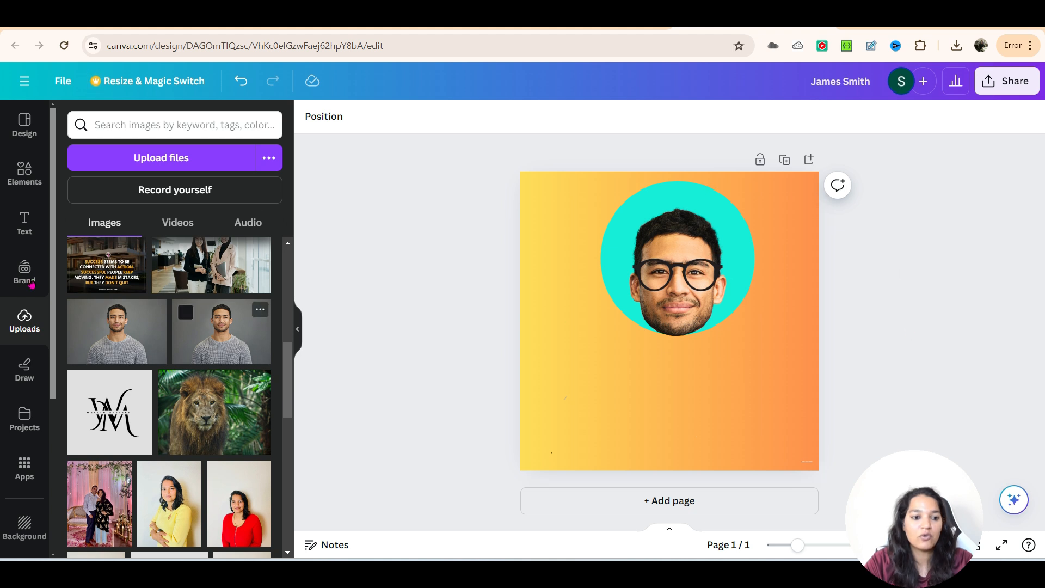
Search the elements for a circle, add the circle shape and enlarge it to extend beyond the turquoise circle on all sides
click(25, 172)
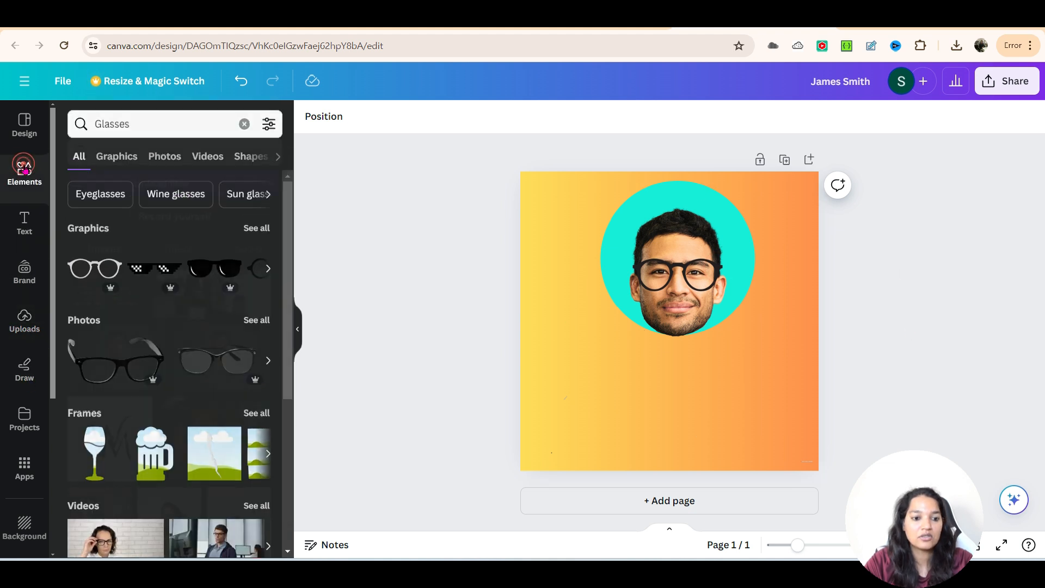
scroll(123, 435, down, 3)
double_click(137, 125)
text(circle)
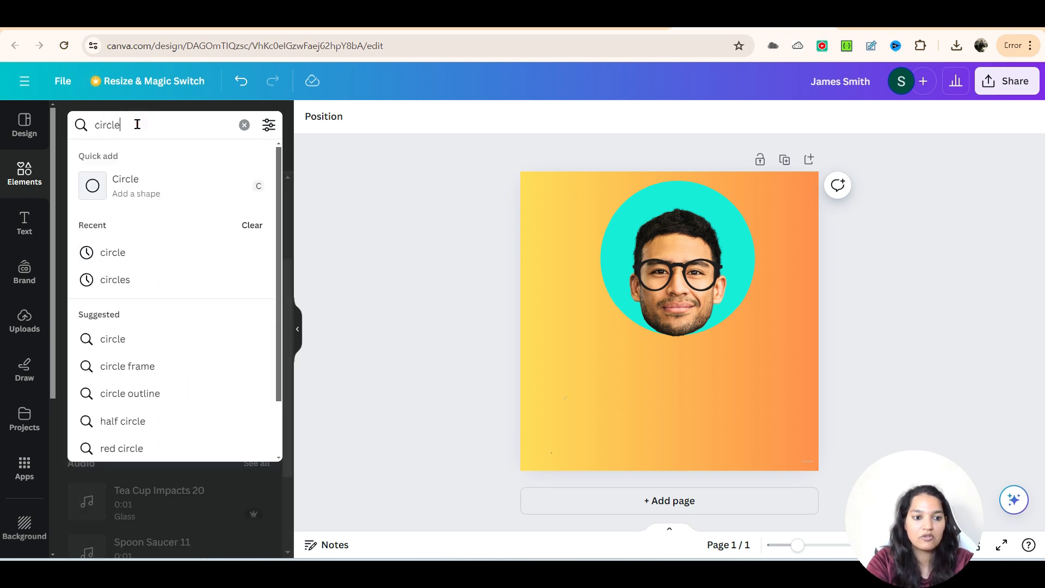
key(Return)
drag(88, 254, 586, 178)
drag(649, 257, 795, 383)
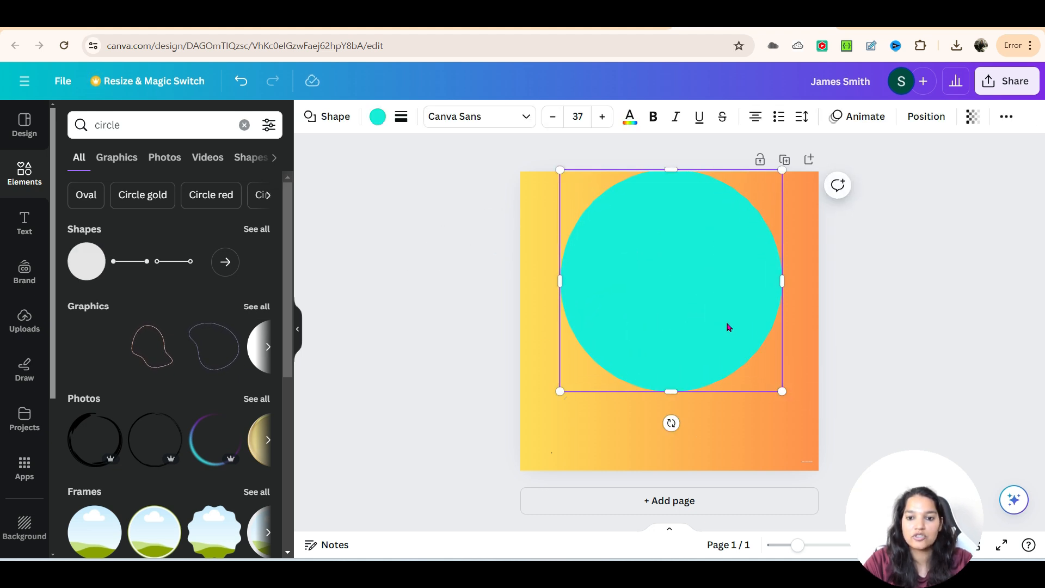
Fill the large circle with coral red and send it behind the turquoise circle and the portrait
click(389, 118)
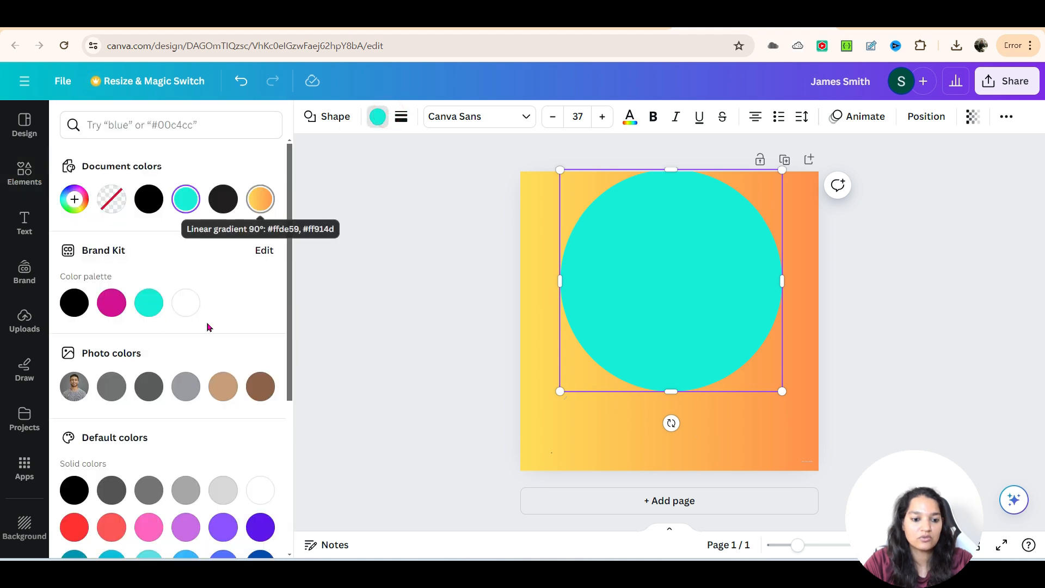
scroll(145, 385, down, 4)
click(112, 322)
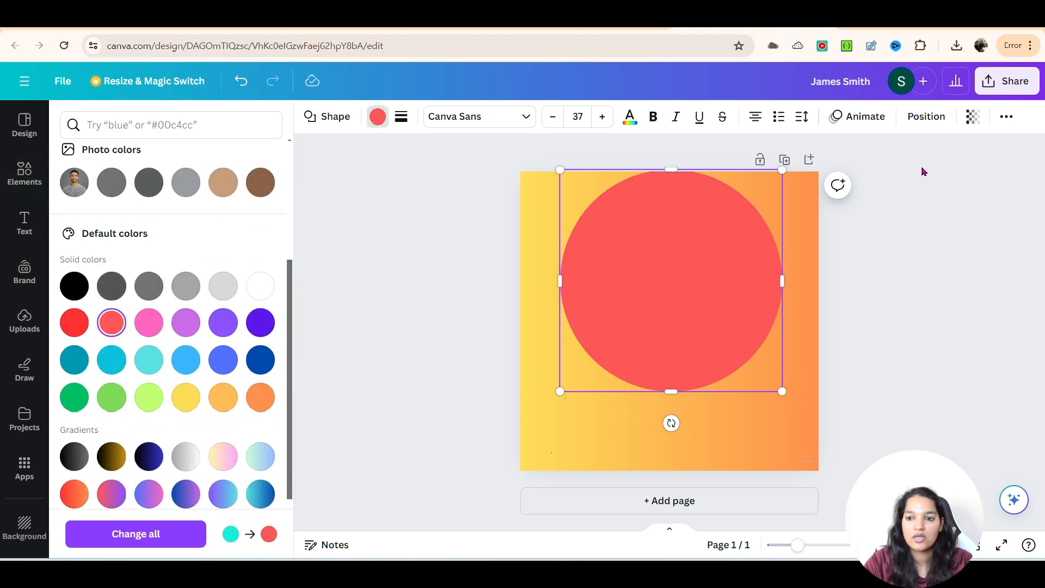
click(924, 115)
click(228, 192)
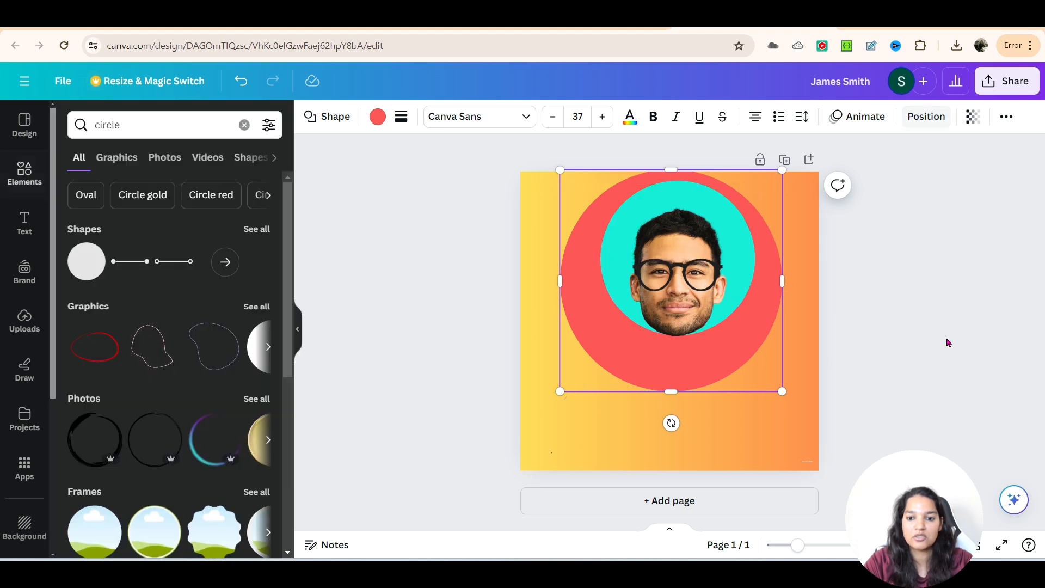
click(890, 390)
click(730, 379)
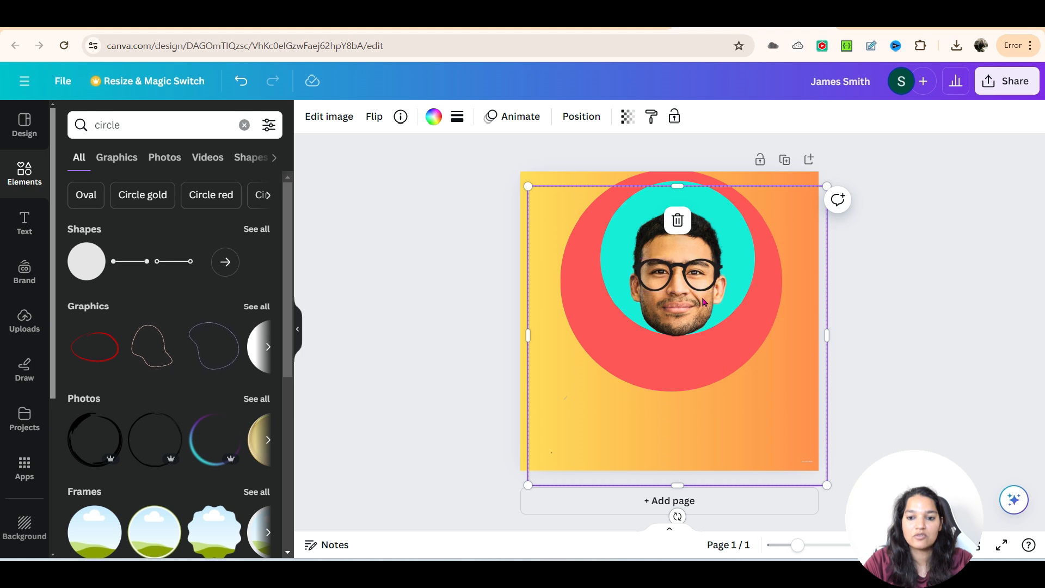
Set the page background colour to white from the brand palette
click(536, 180)
click(310, 116)
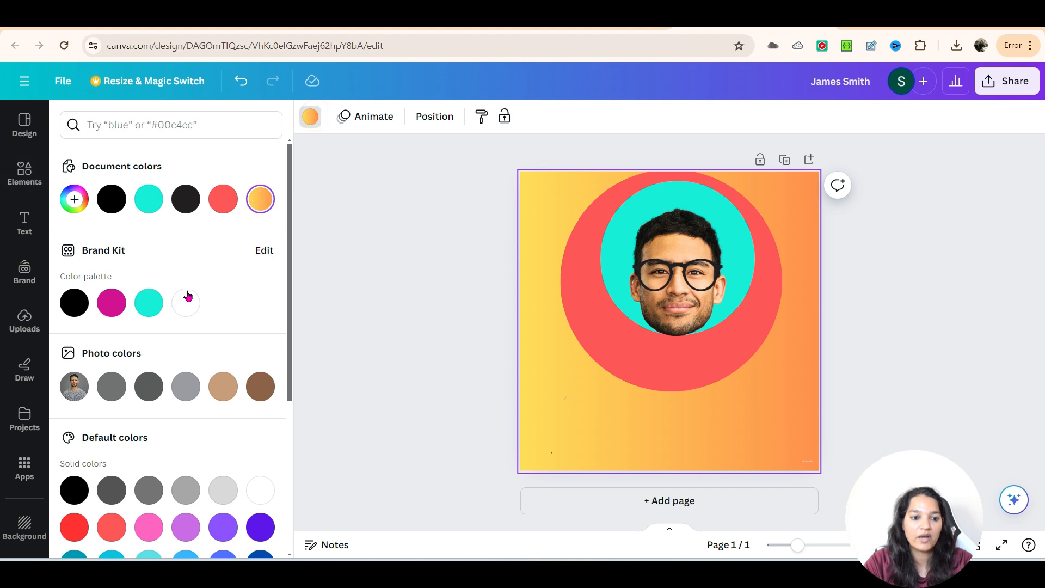
click(186, 299)
click(379, 253)
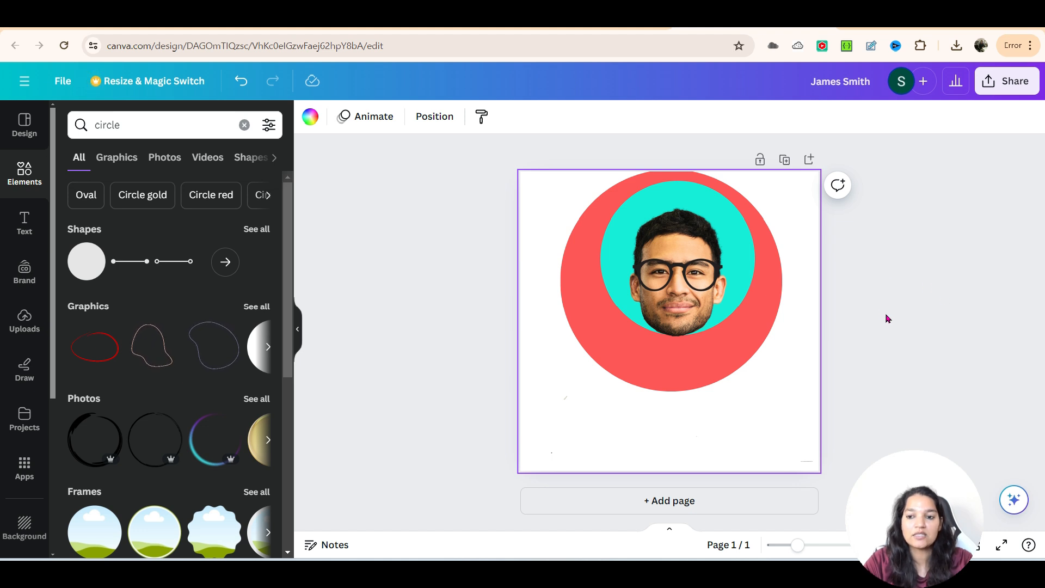
Download the design as a PNG at size 1 and save it in the Downloads folder
click(1015, 84)
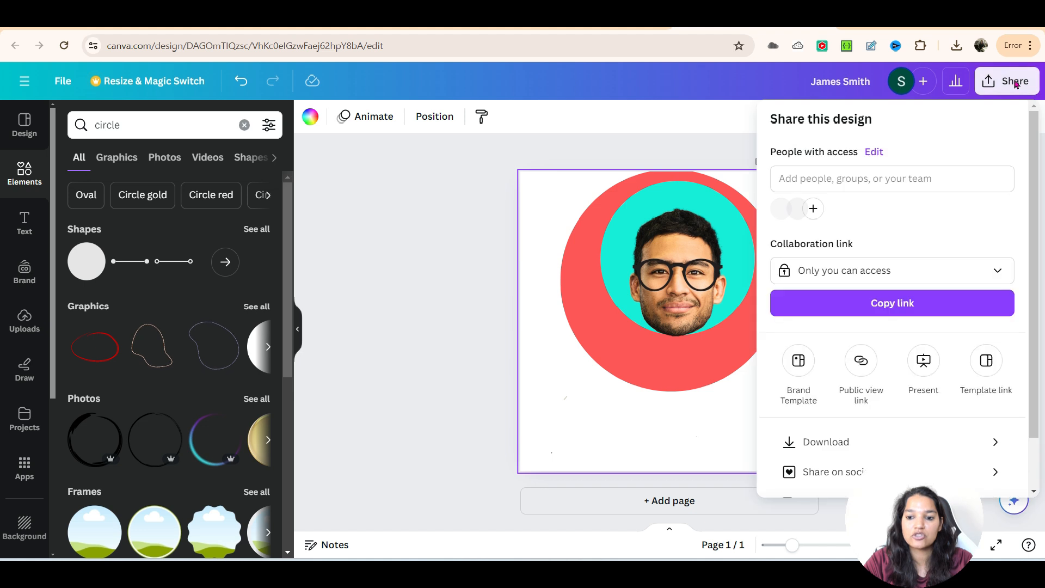
click(855, 442)
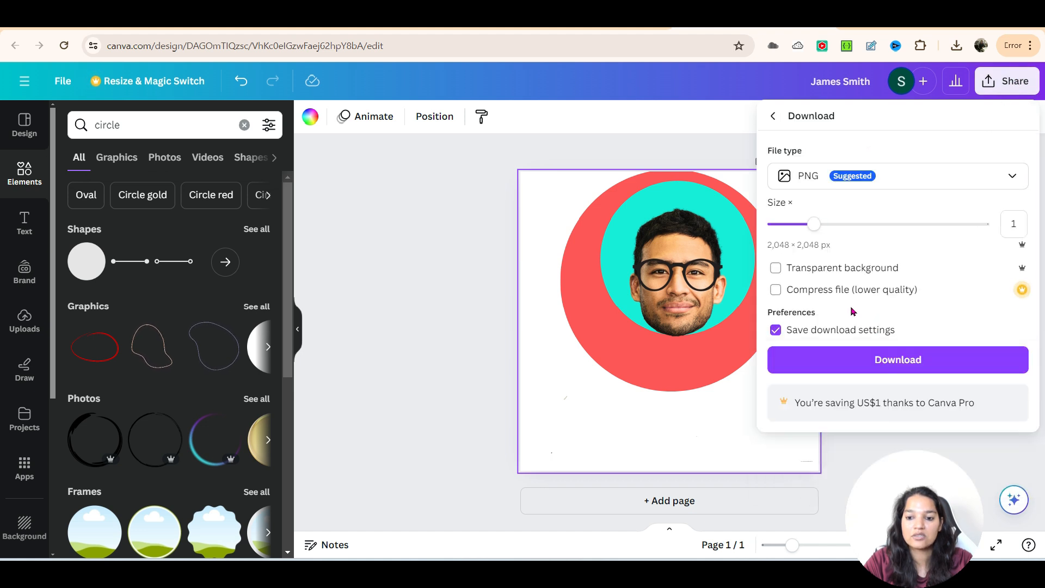
click(991, 366)
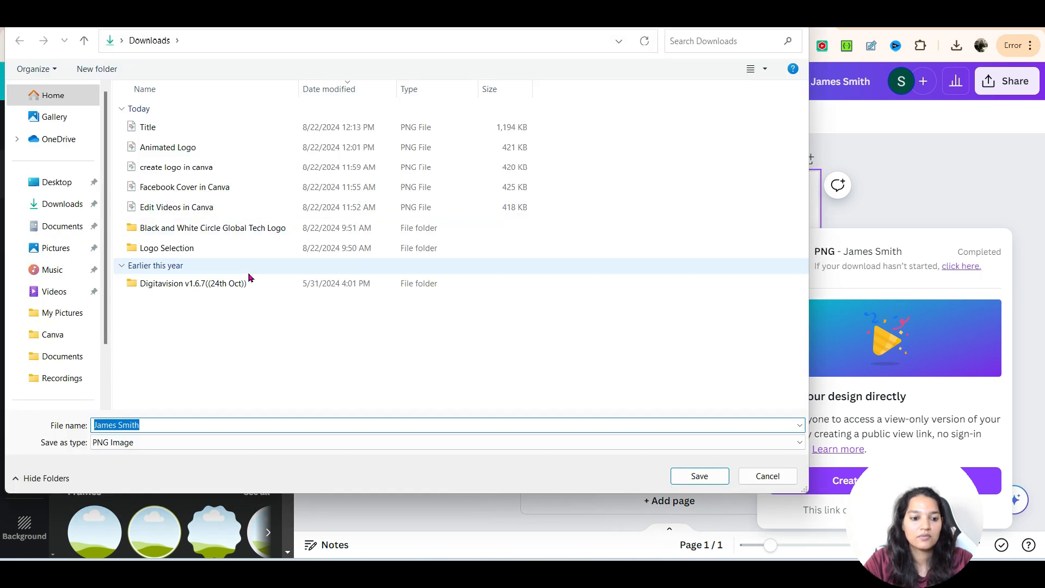
click(693, 474)
Open the downloaded PNG from its folder to check the picture, and close the viewer, folder and download notice
click(957, 45)
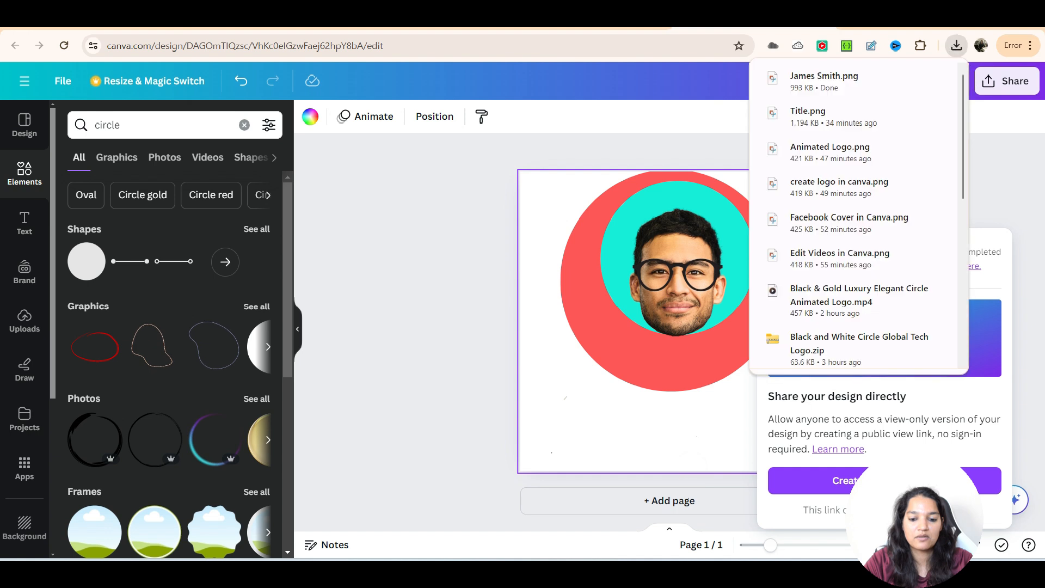
click(908, 80)
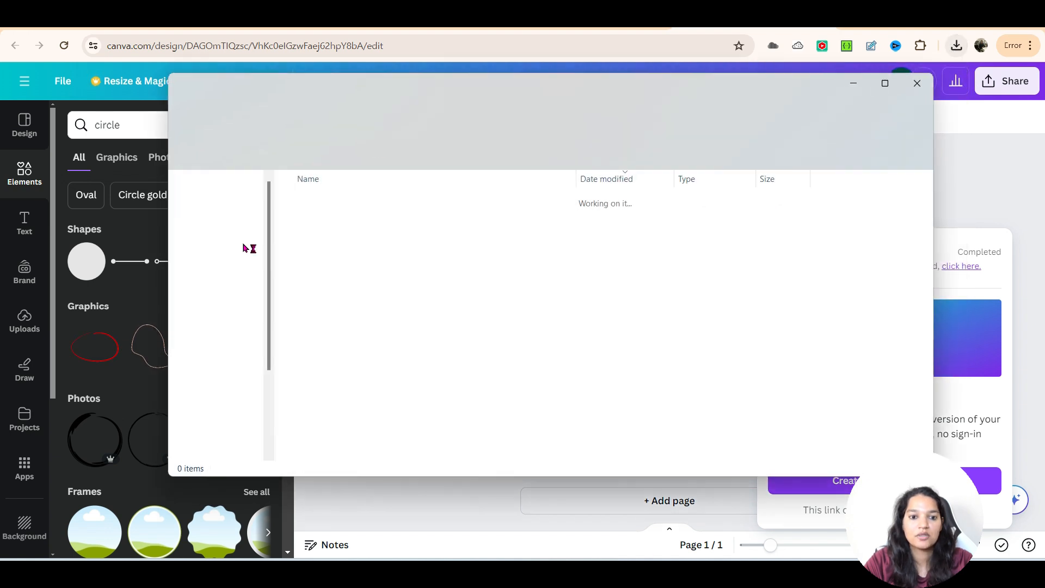
double_click(350, 219)
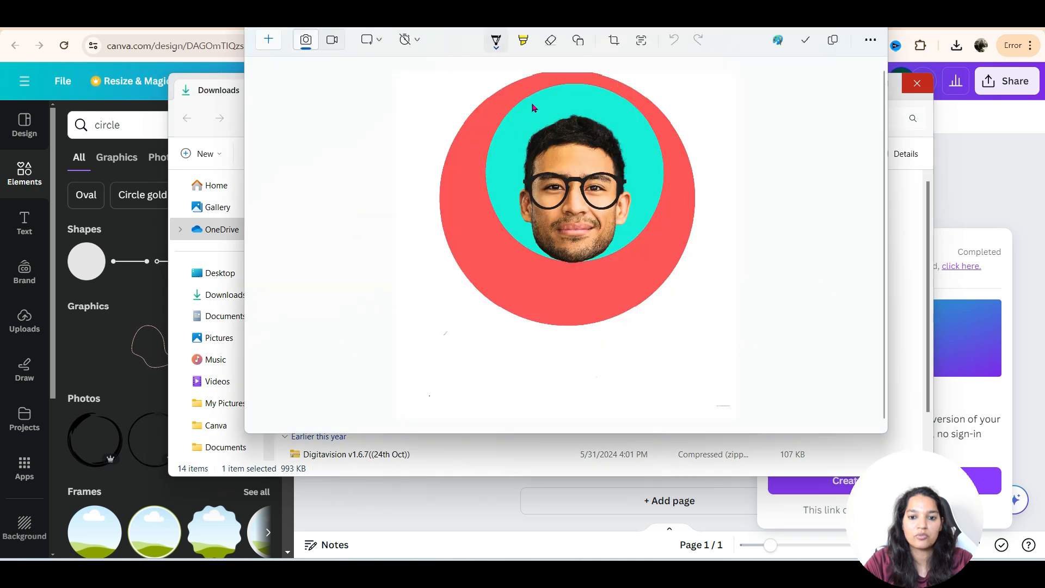
click(873, 27)
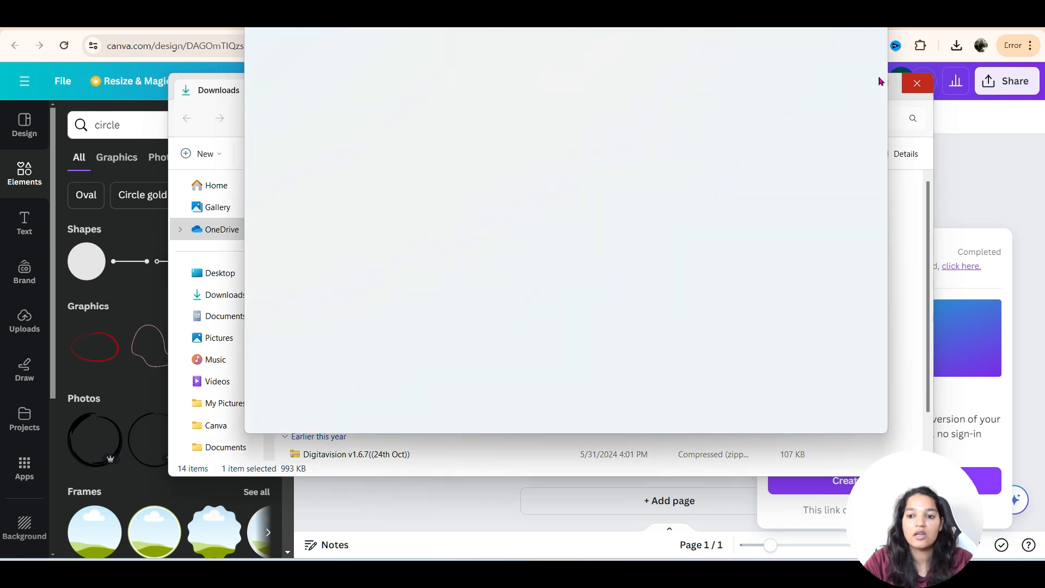
click(917, 83)
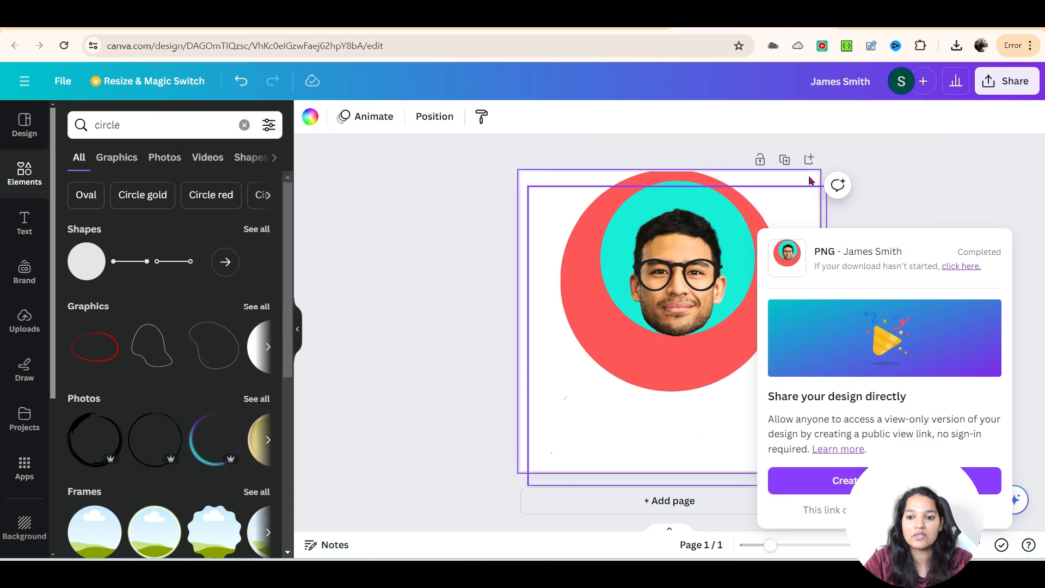
click(950, 191)
click(699, 276)
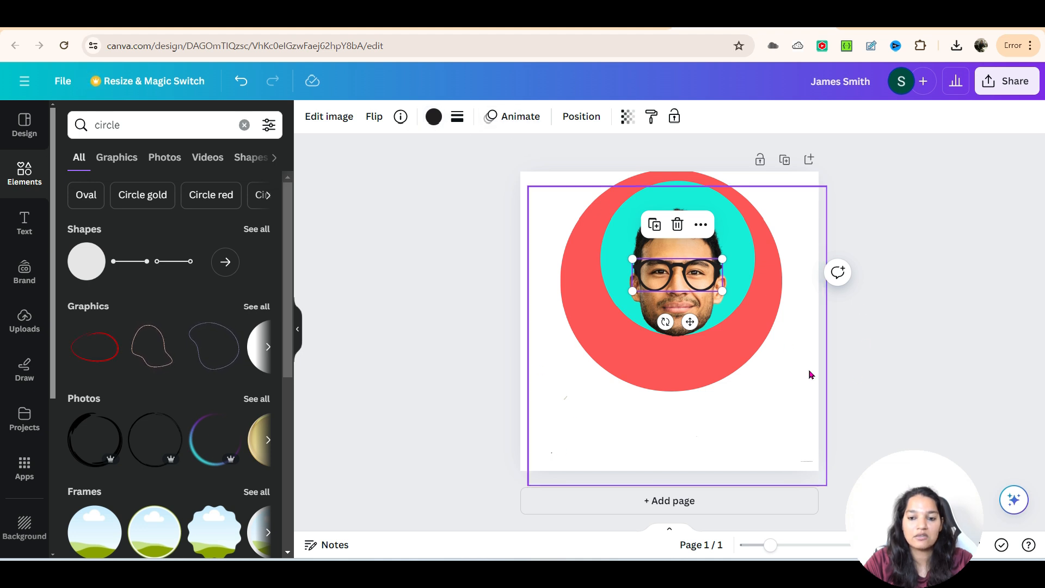
click(845, 379)
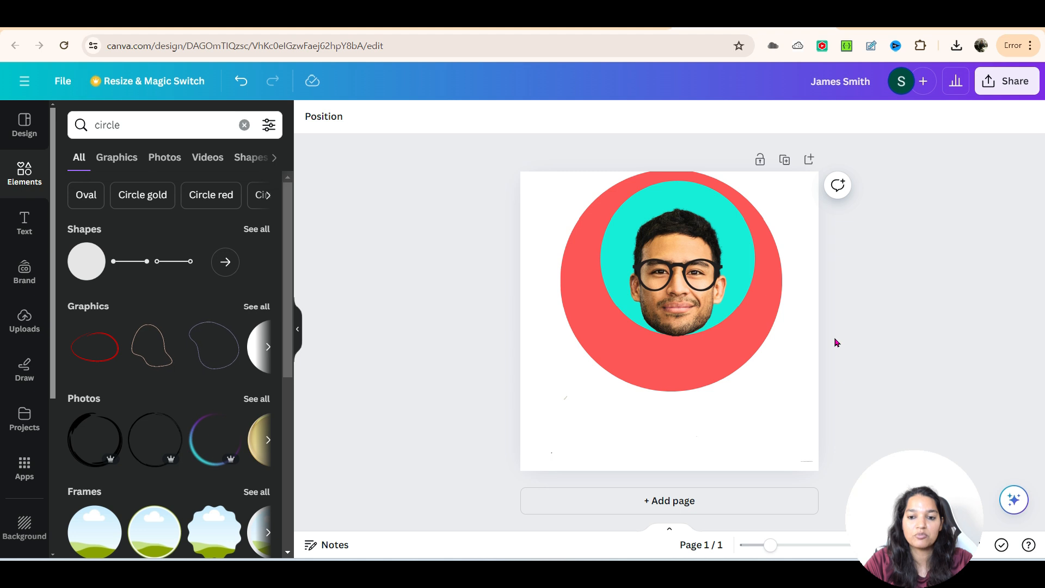